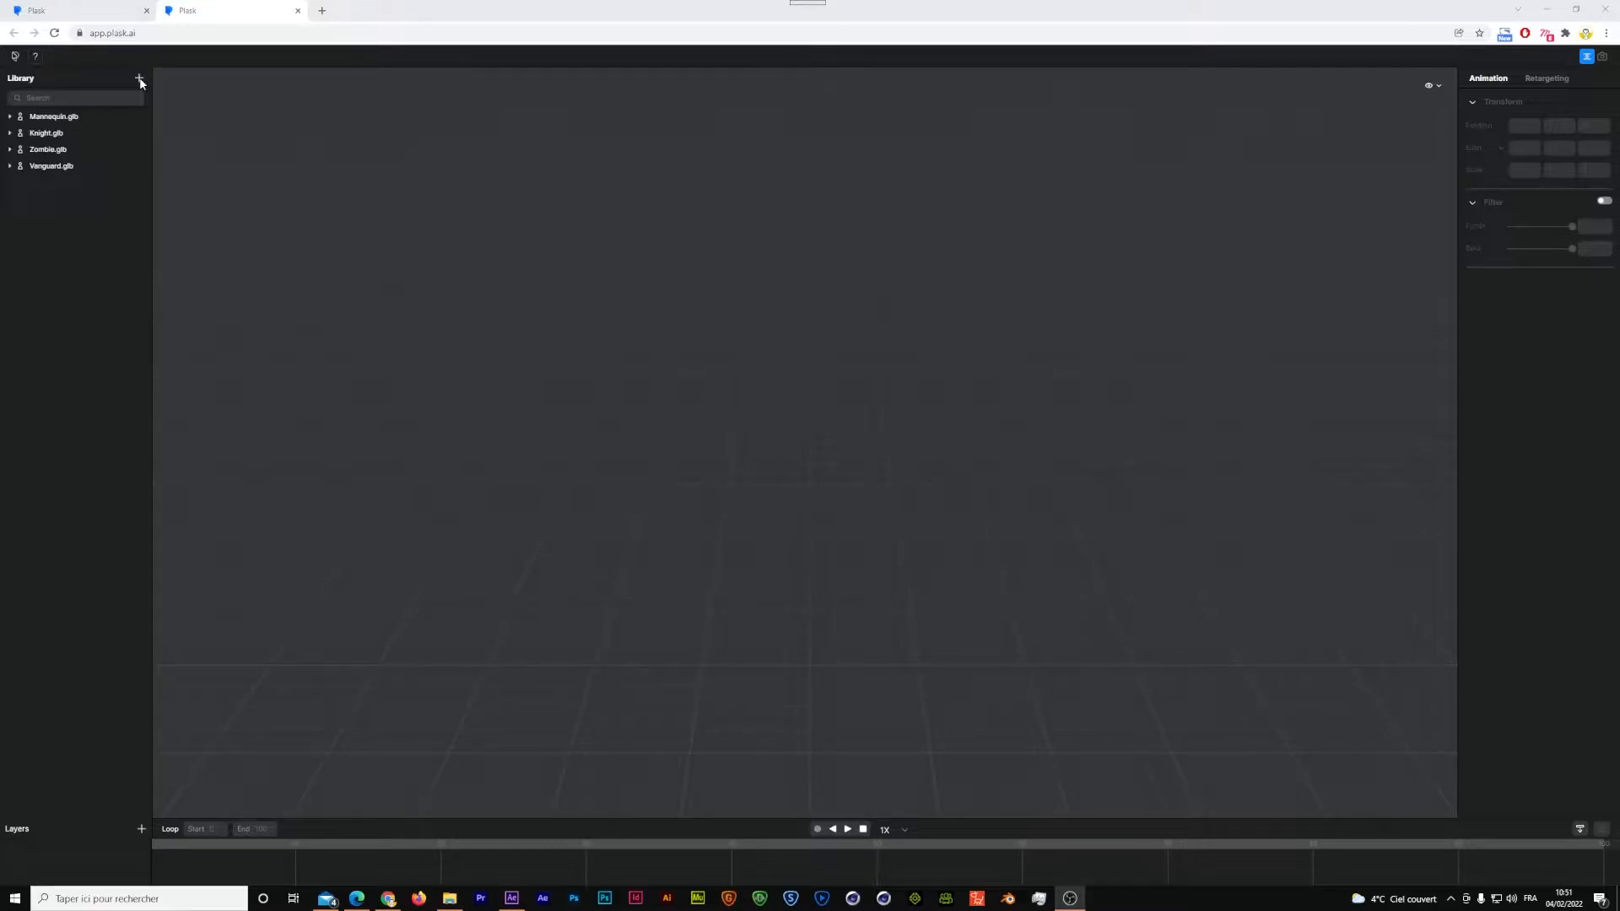
Load the green-screen dance video into the library and extract its motion under the name Dance
click(140, 79)
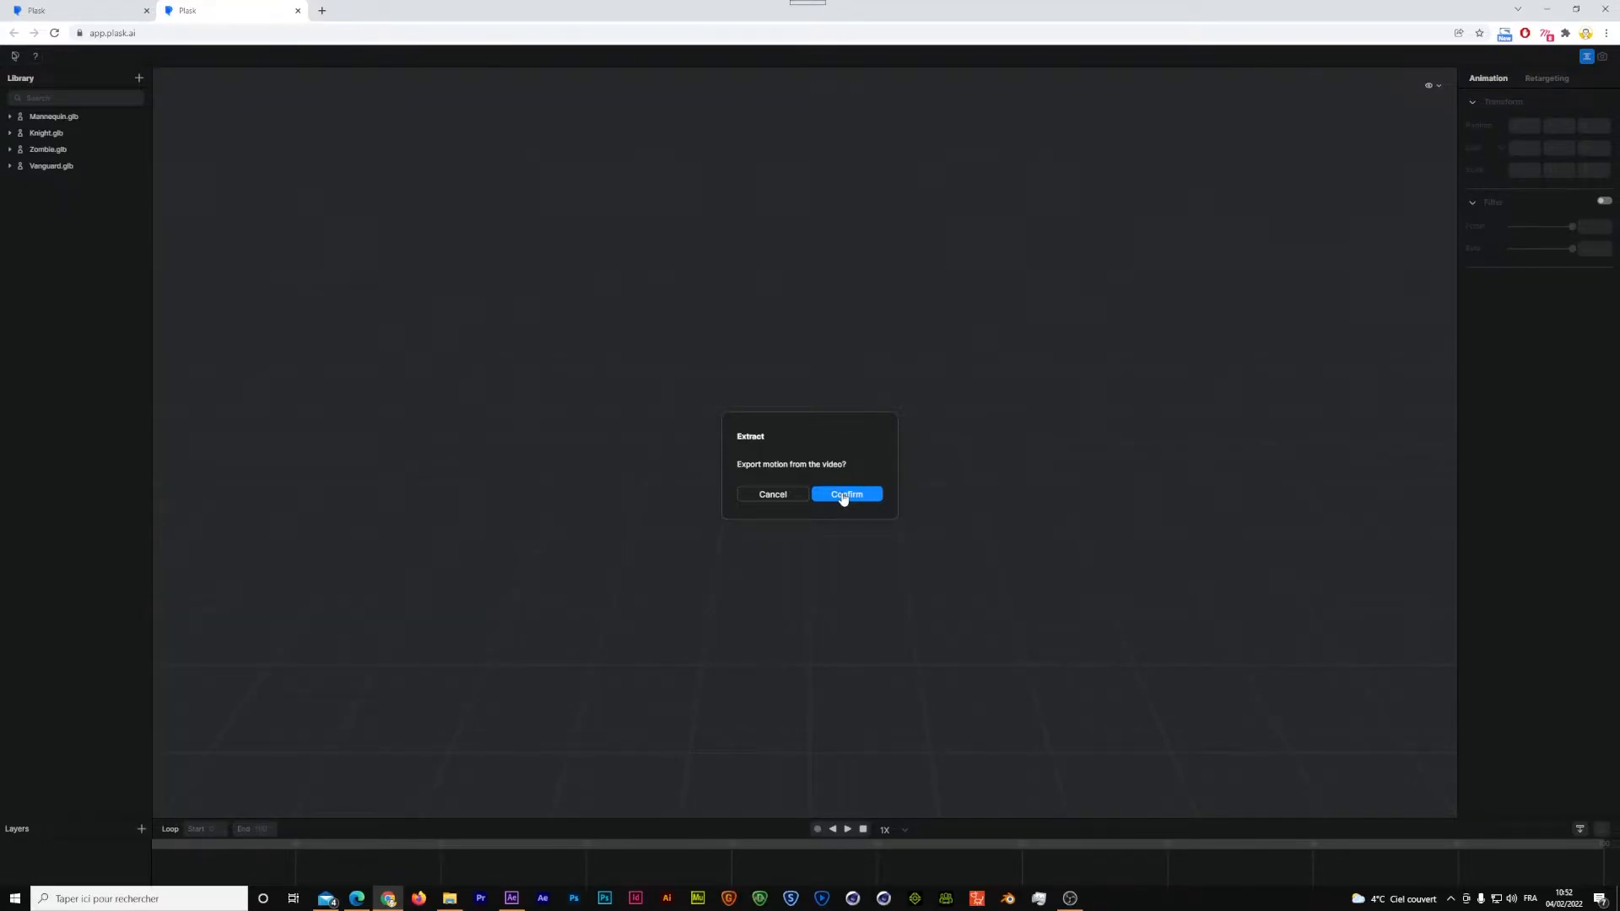
click(842, 495)
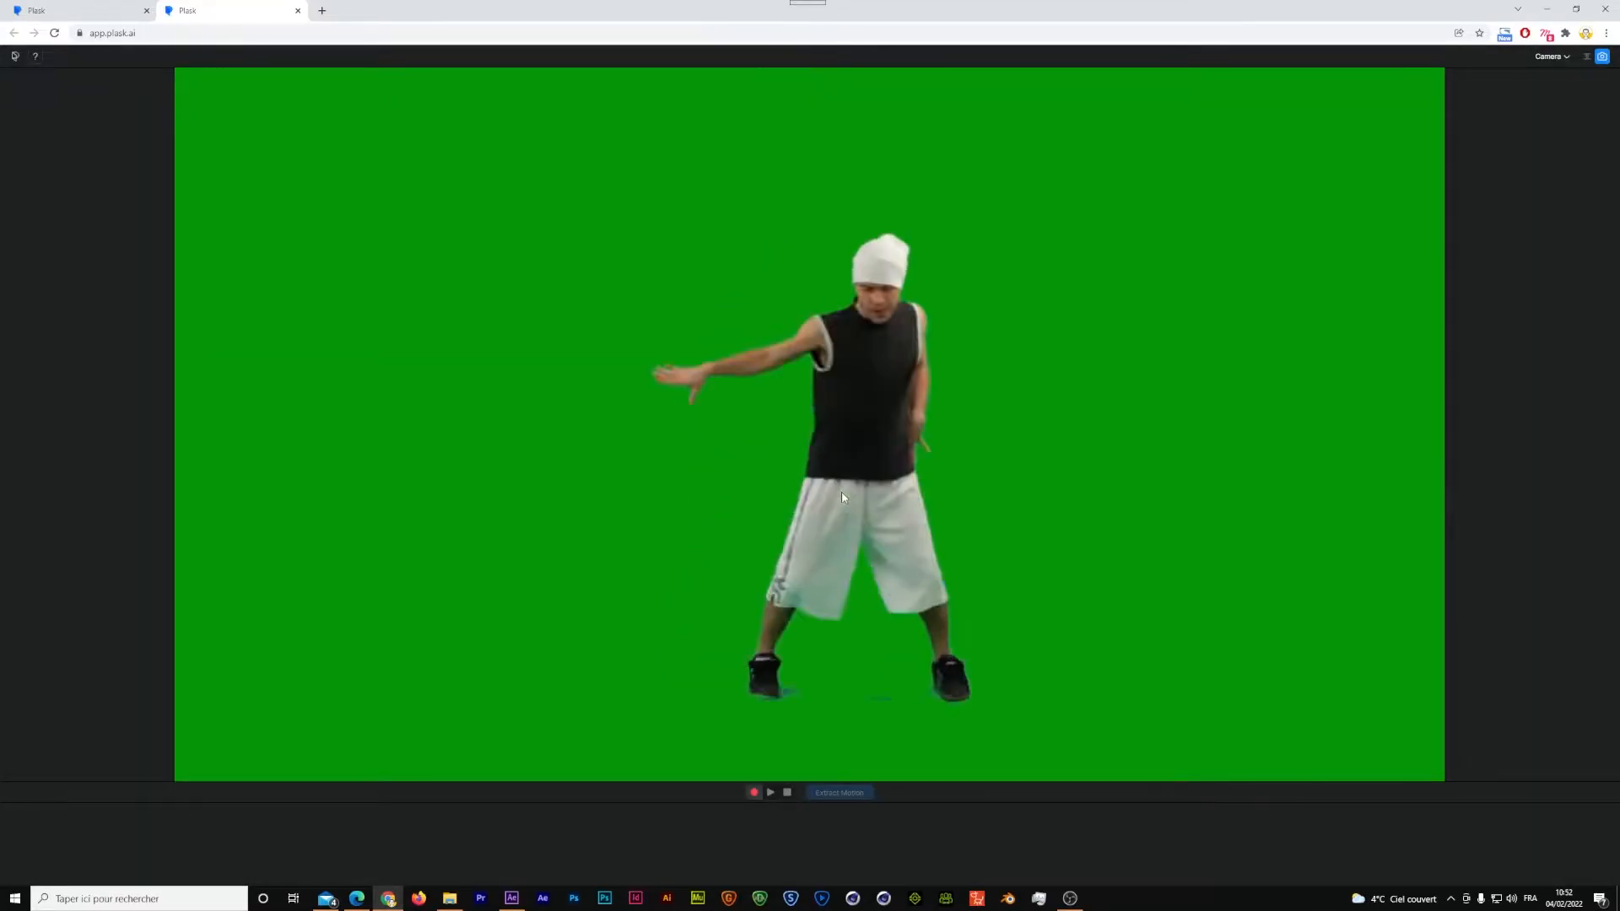
click(839, 793)
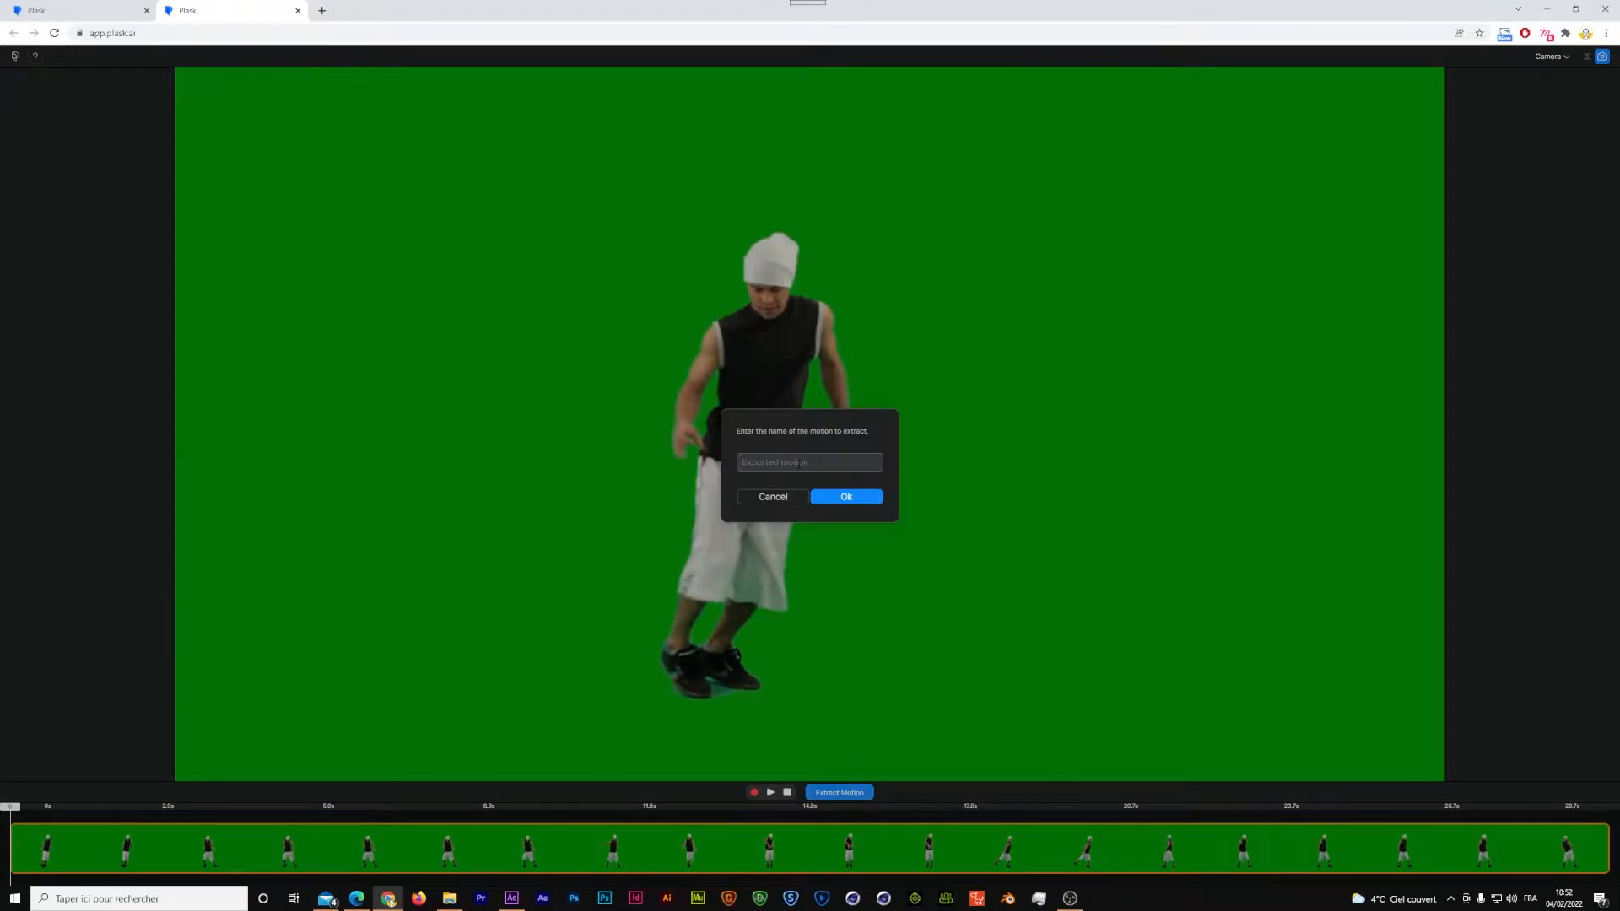
text(Da)
click(846, 498)
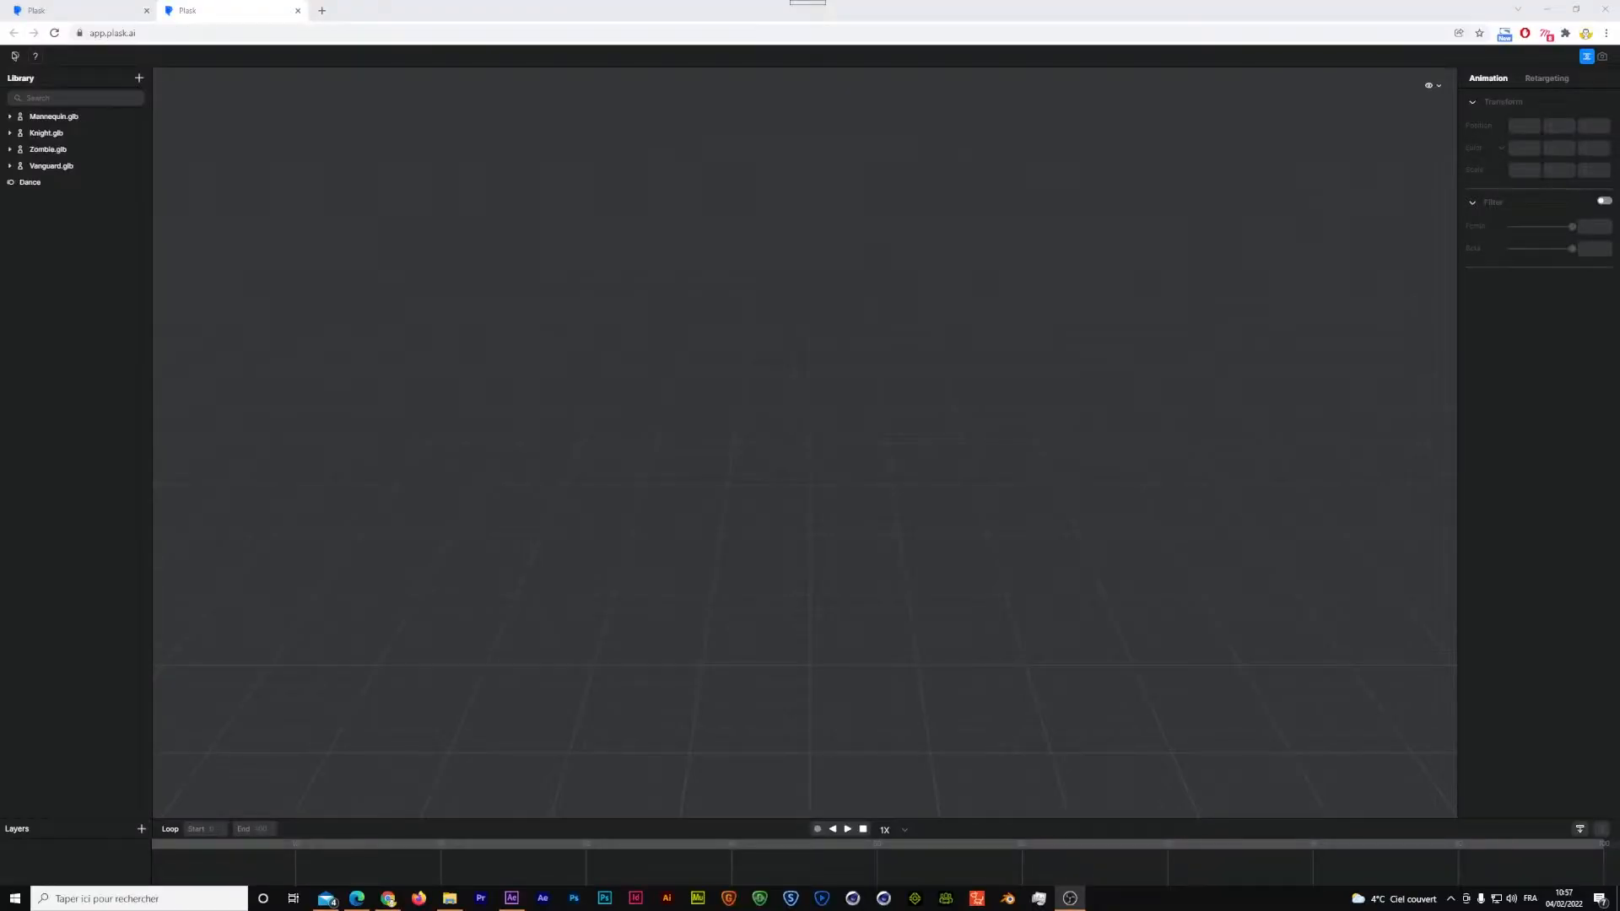
Place Mannequin.glb in the scene, assign the Dance motion to it, and expand its list of motions
click(50, 119)
drag(49, 121, 798, 448)
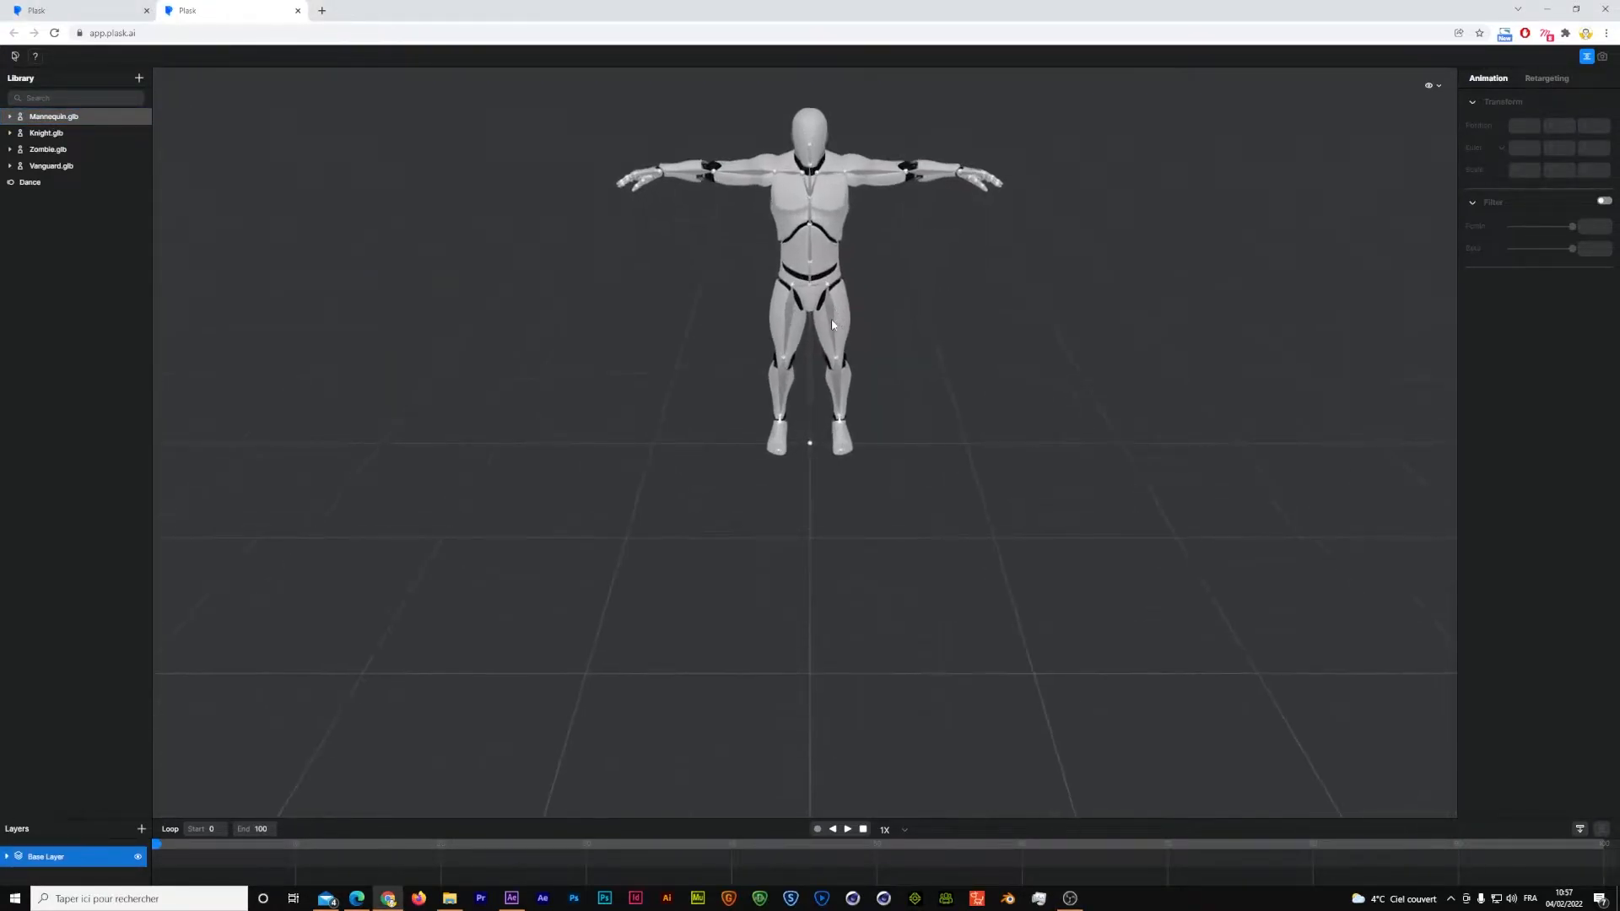
click(39, 185)
drag(44, 189, 51, 121)
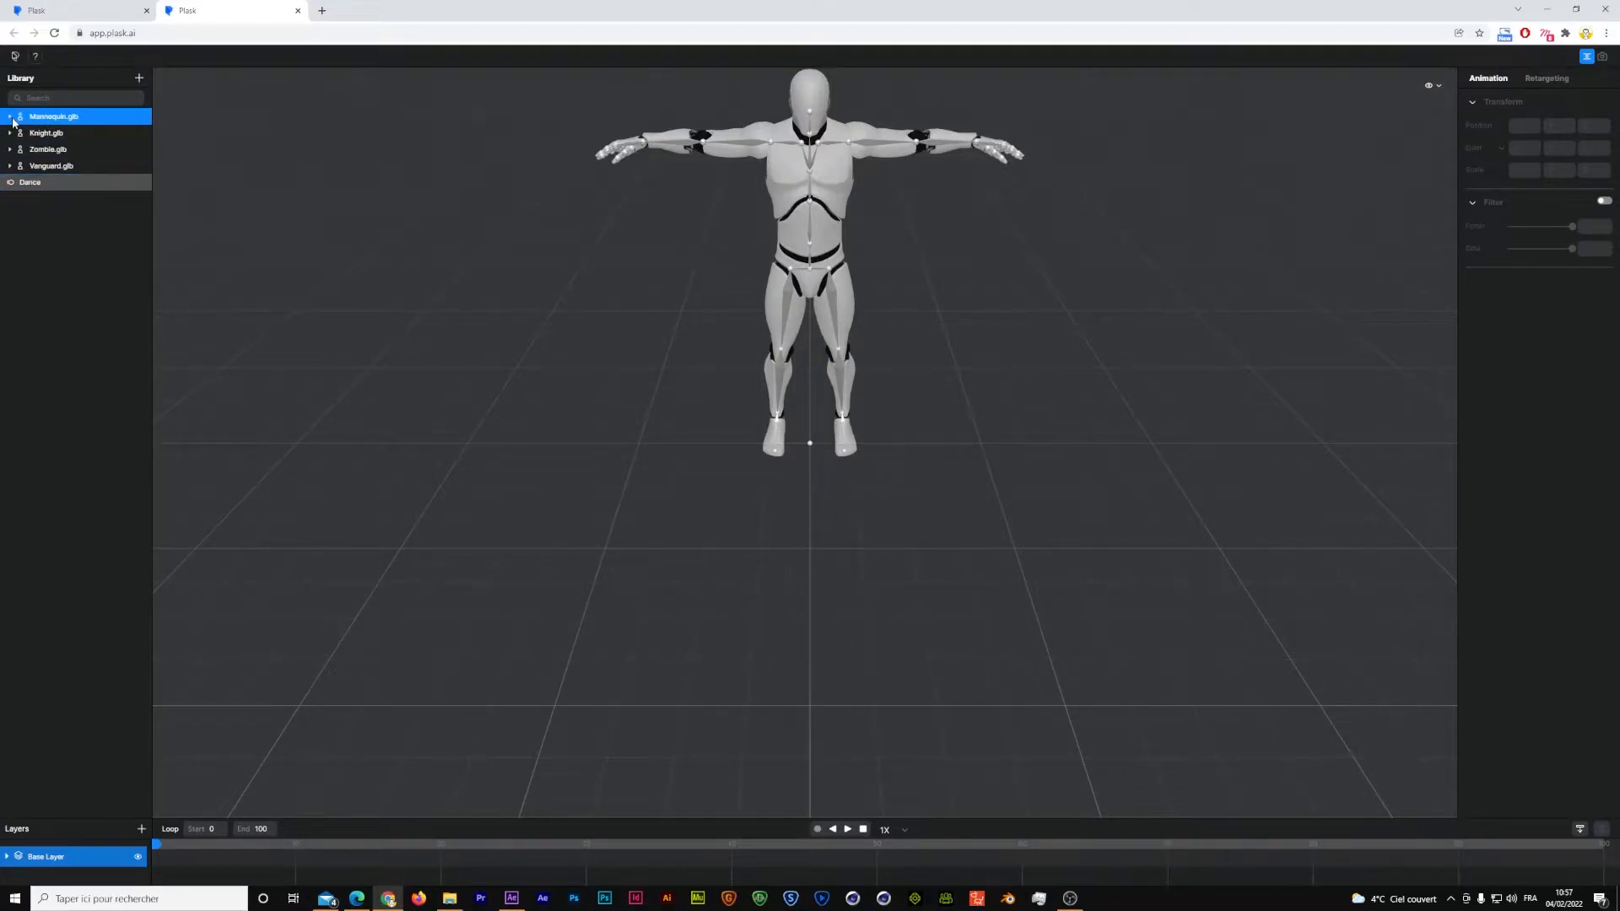
click(11, 119)
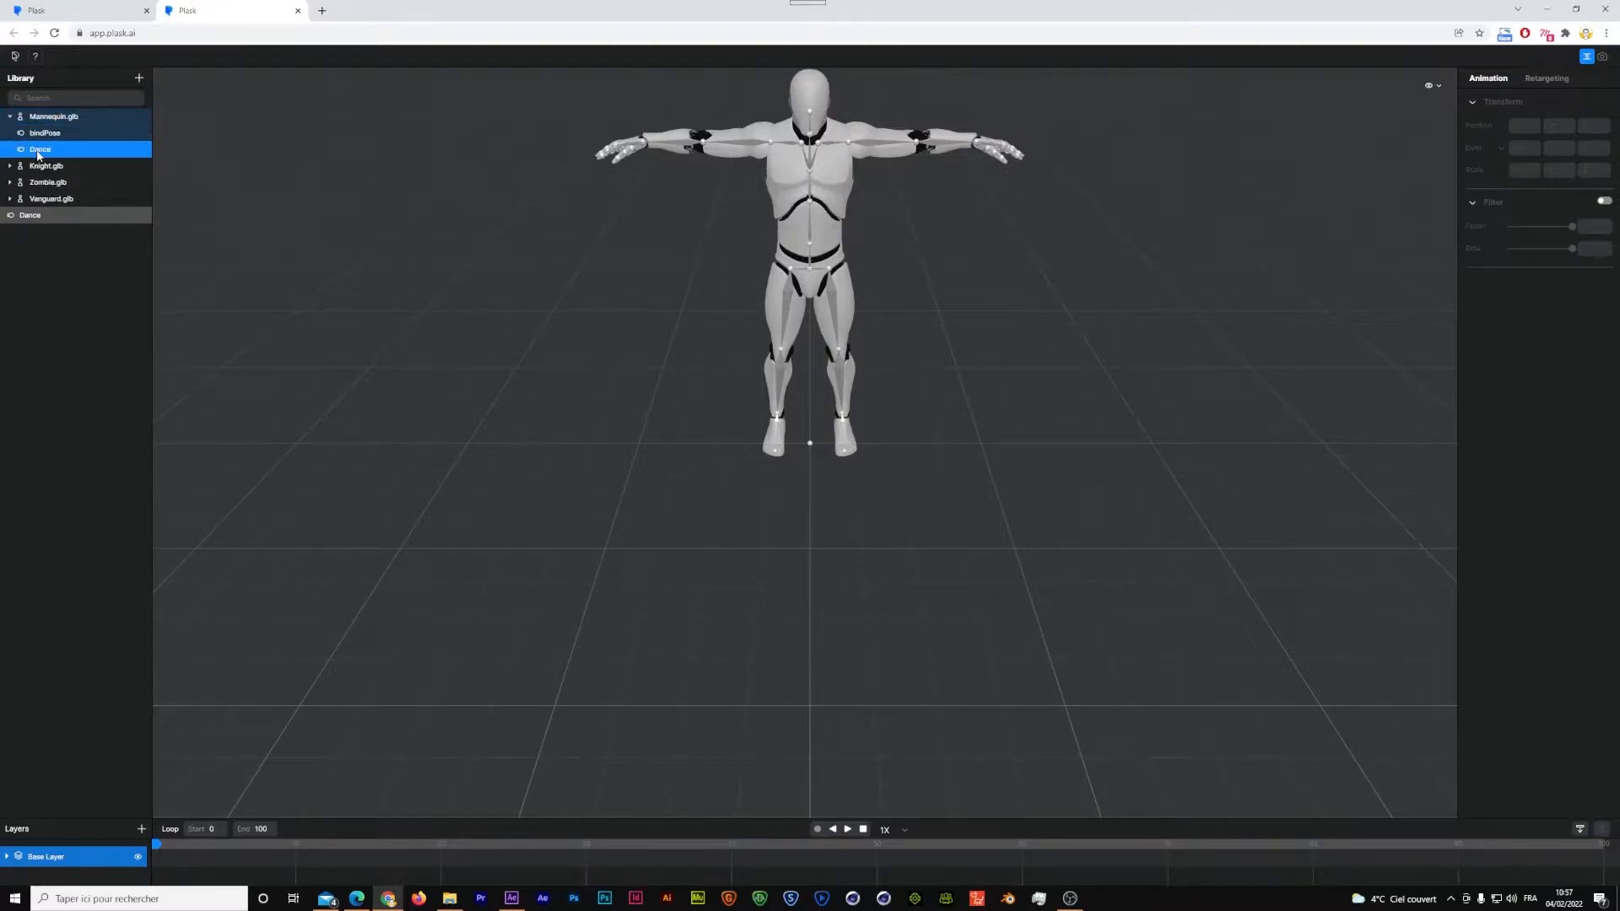
Play the Dance motion on the mannequin from the start to review the animation
click(848, 830)
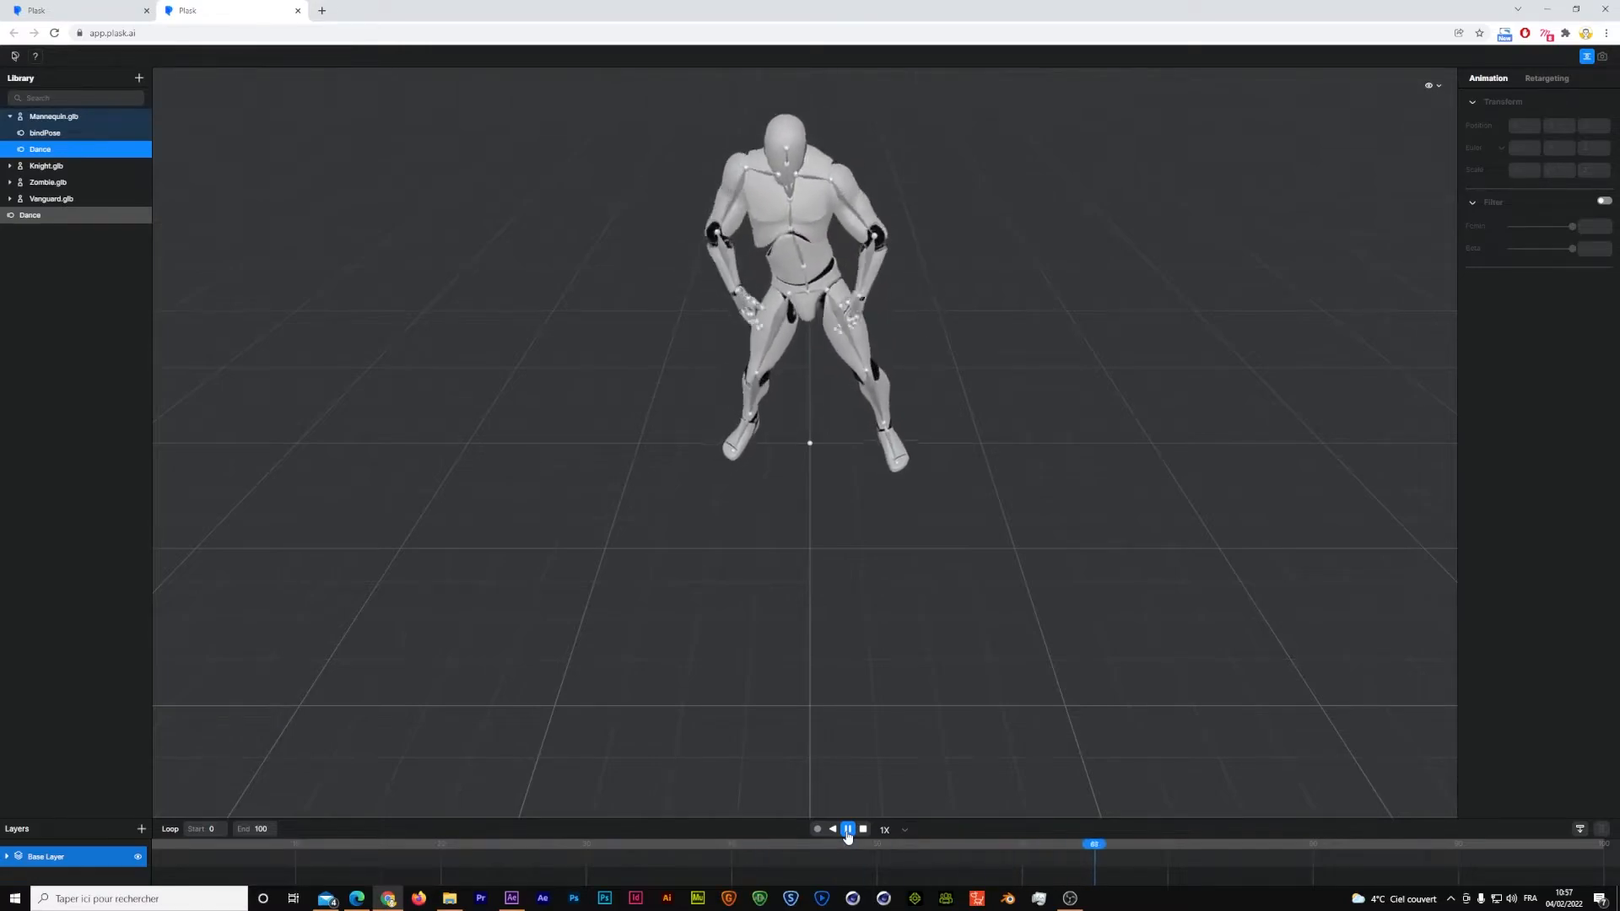
key(space)
drag(1131, 853, 109, 814)
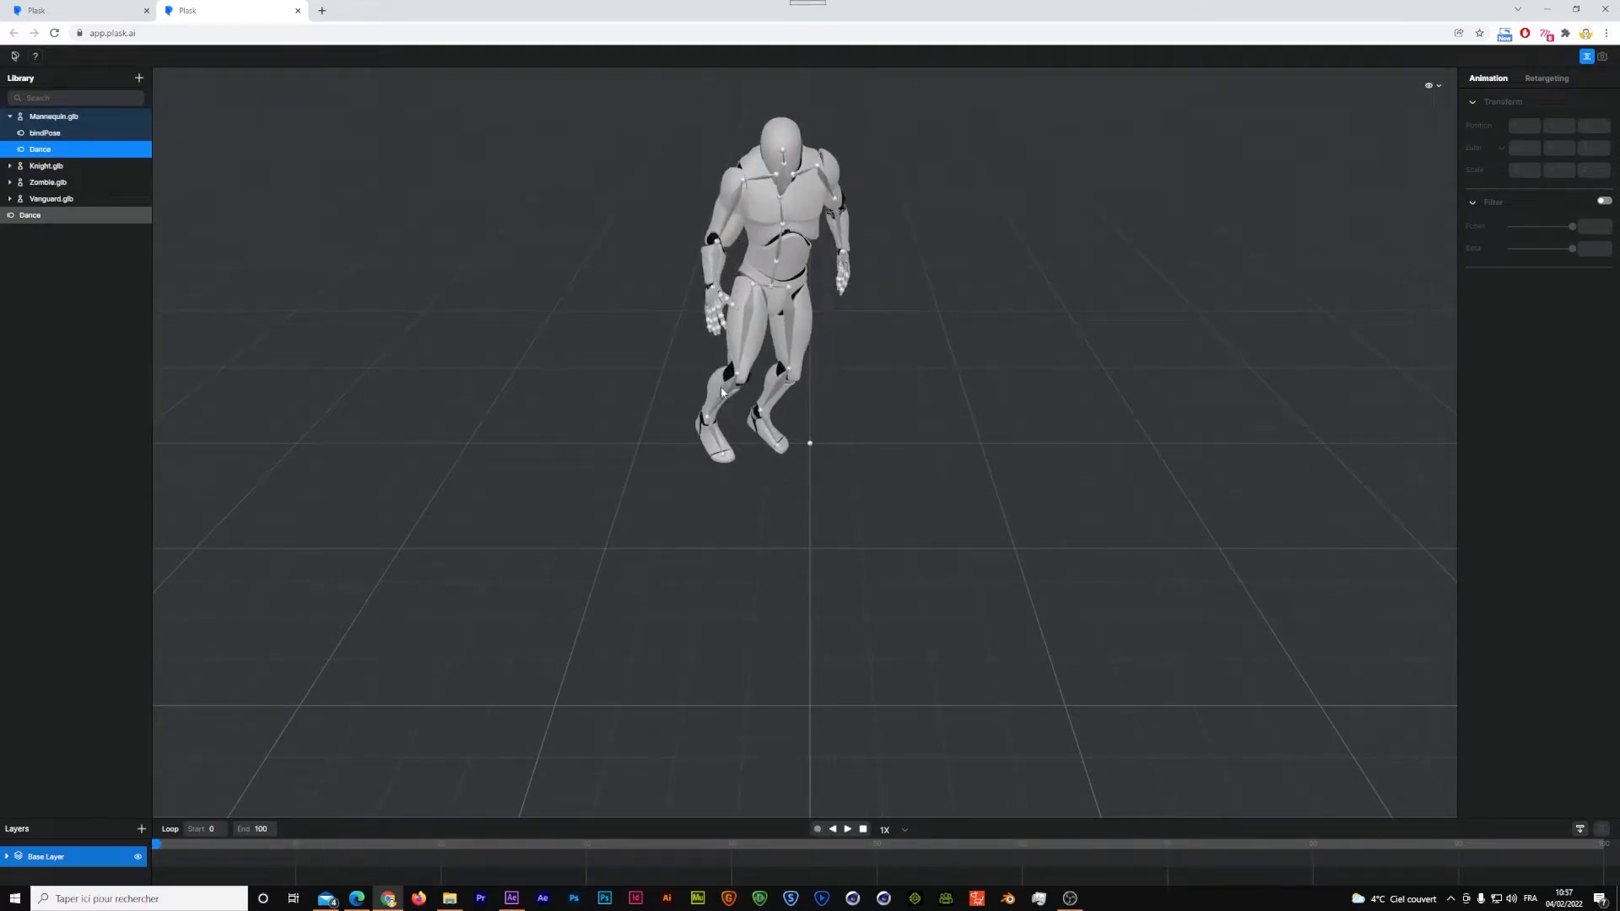
scroll(712, 408, down, 3)
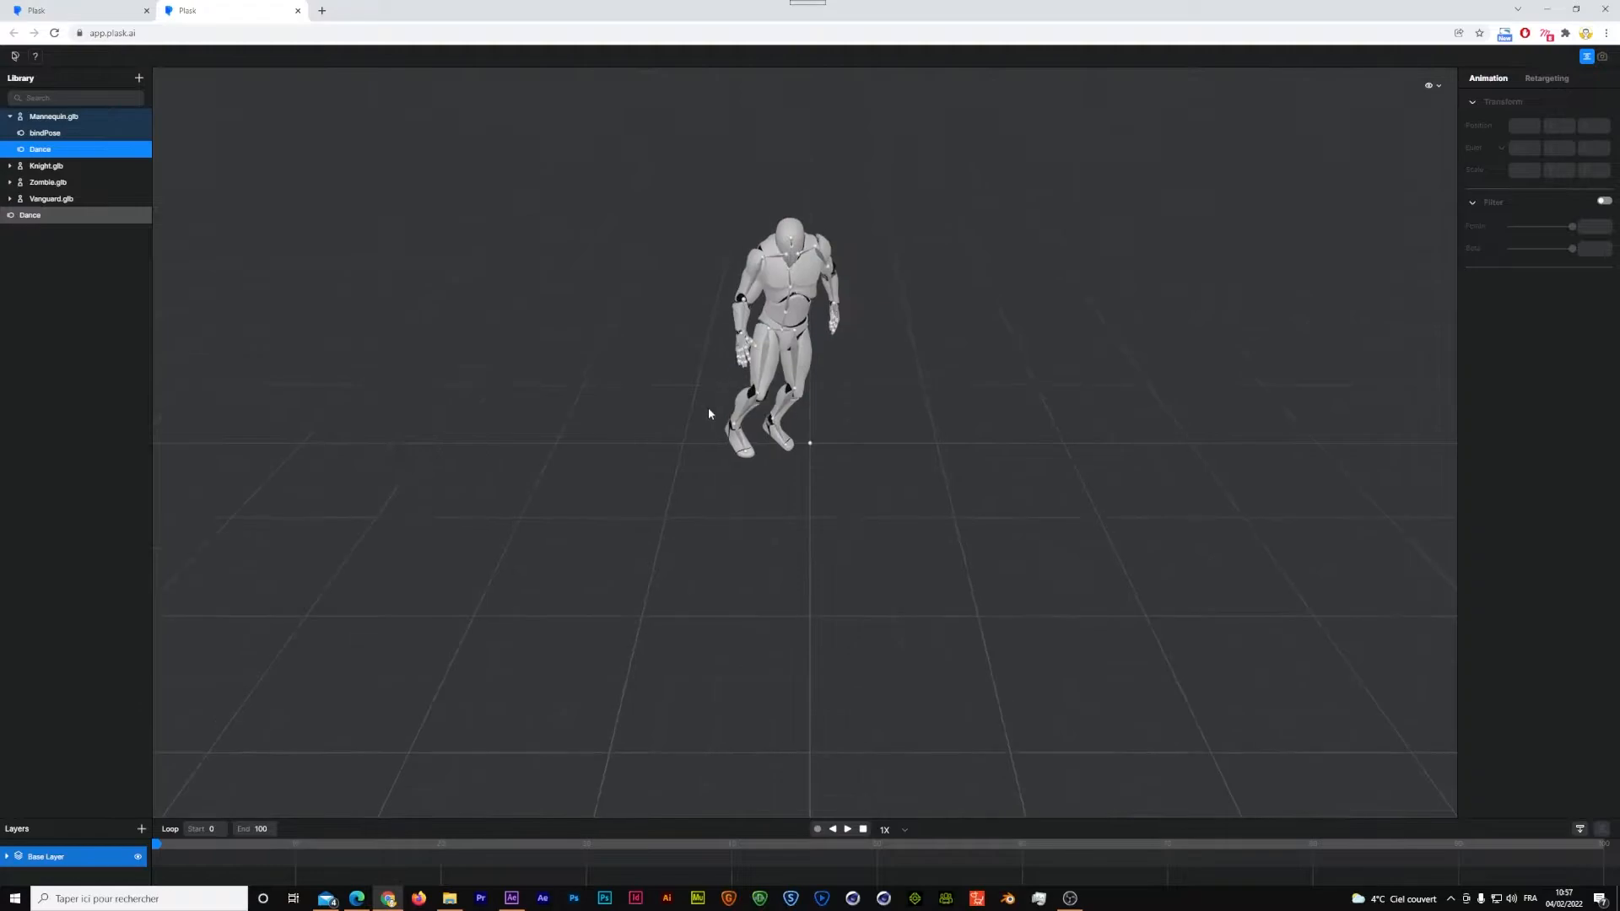
click(847, 831)
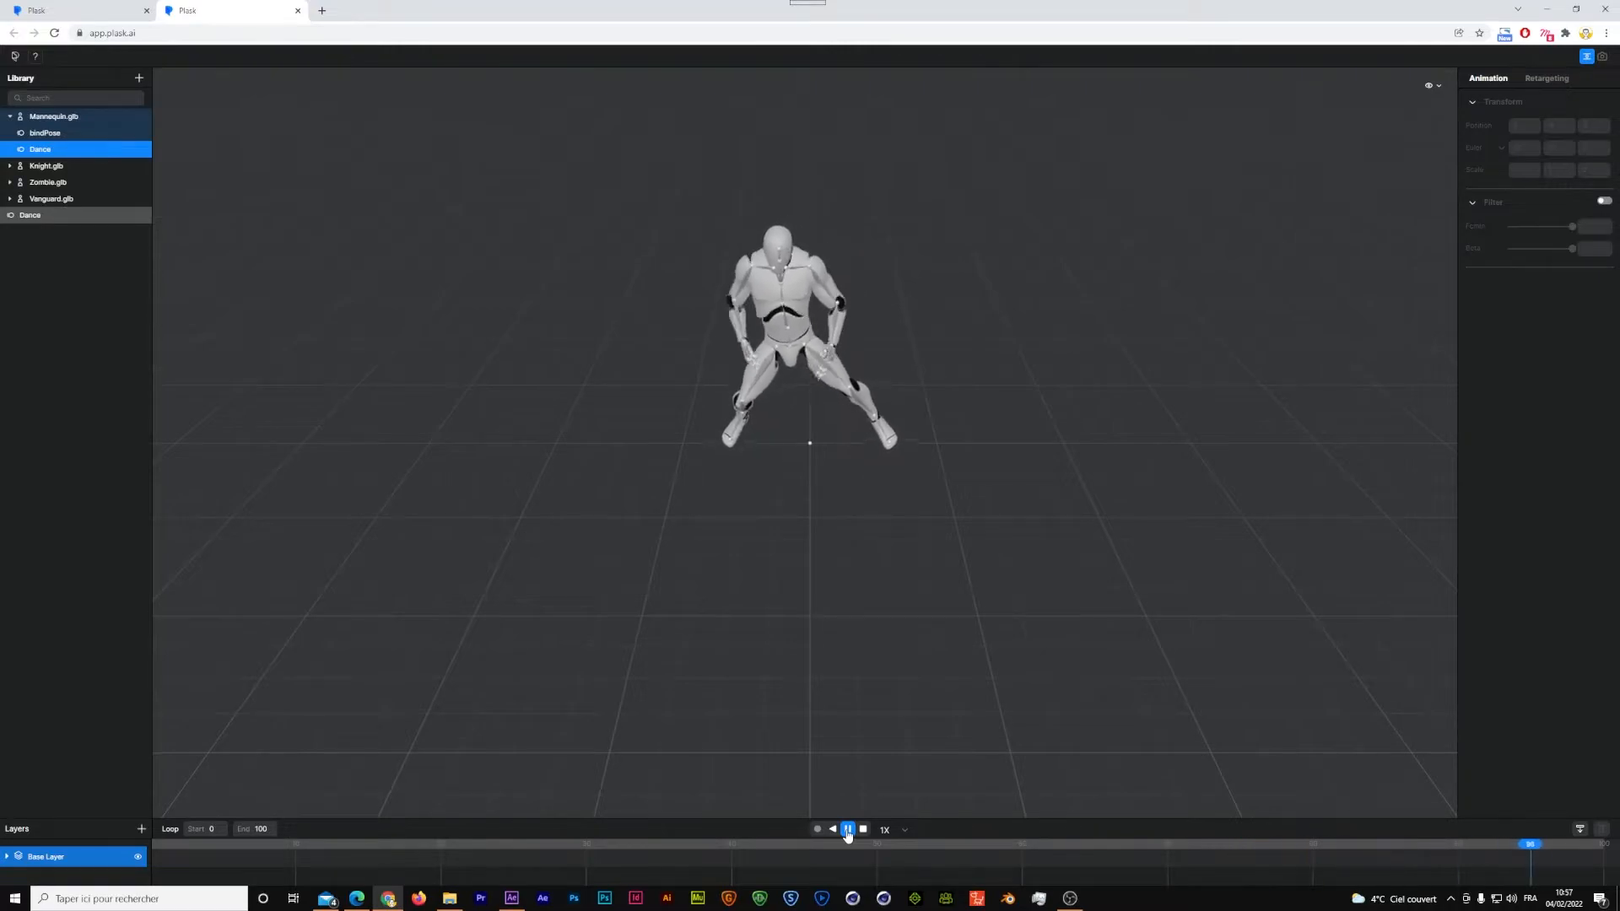
click(848, 832)
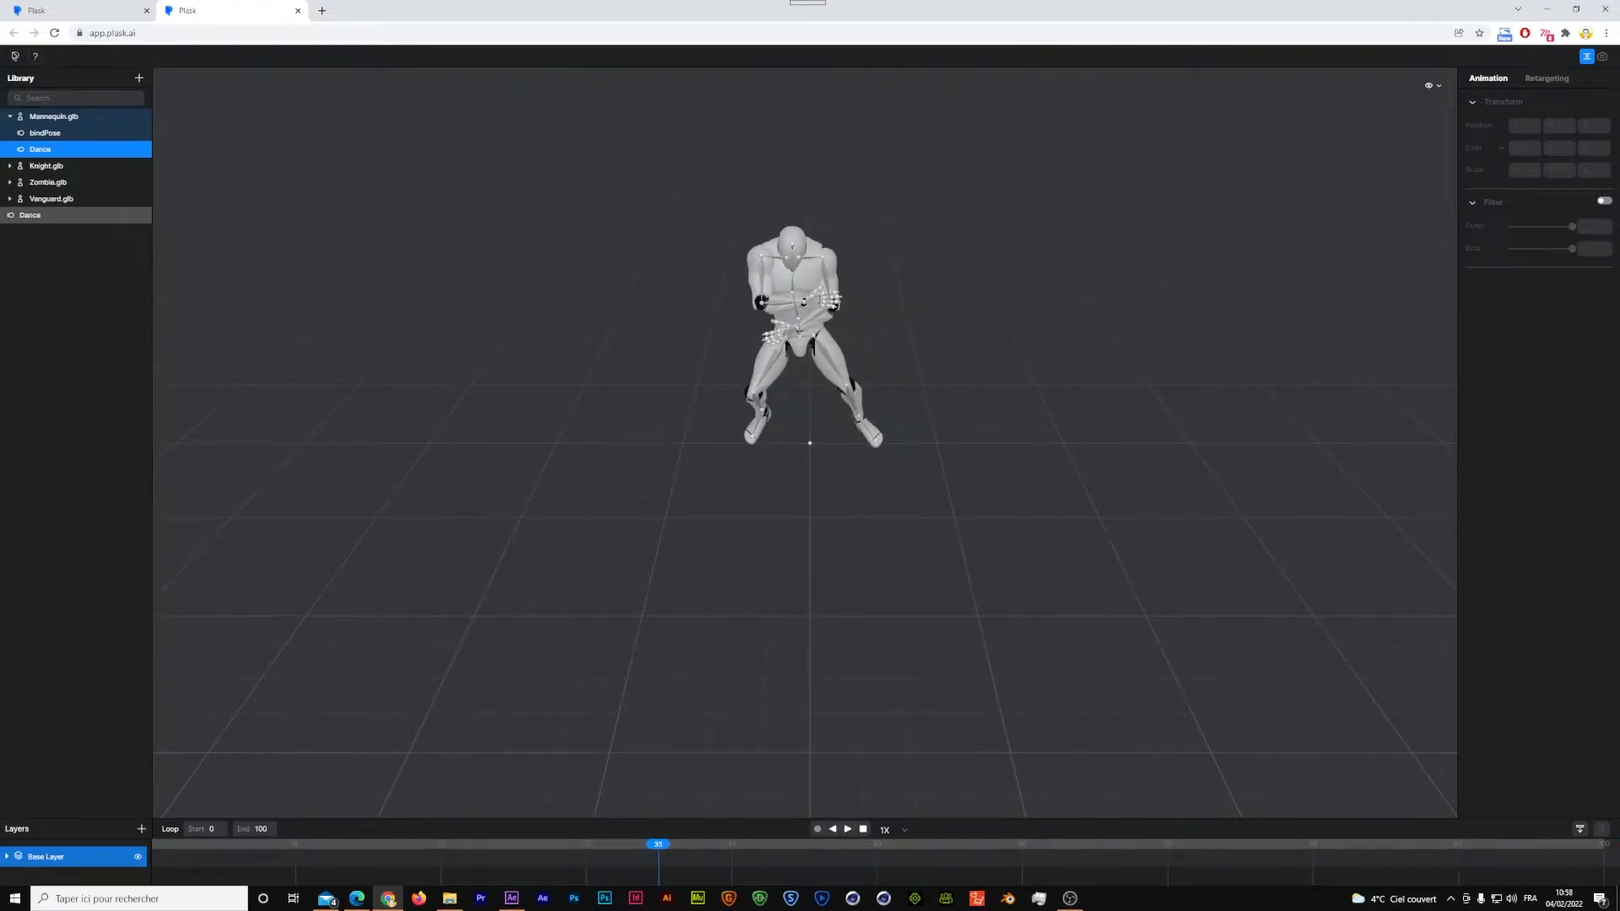
Set the loop's end frame to 2000 and play the longer range of the dance
click(259, 828)
key(Return)
click(848, 831)
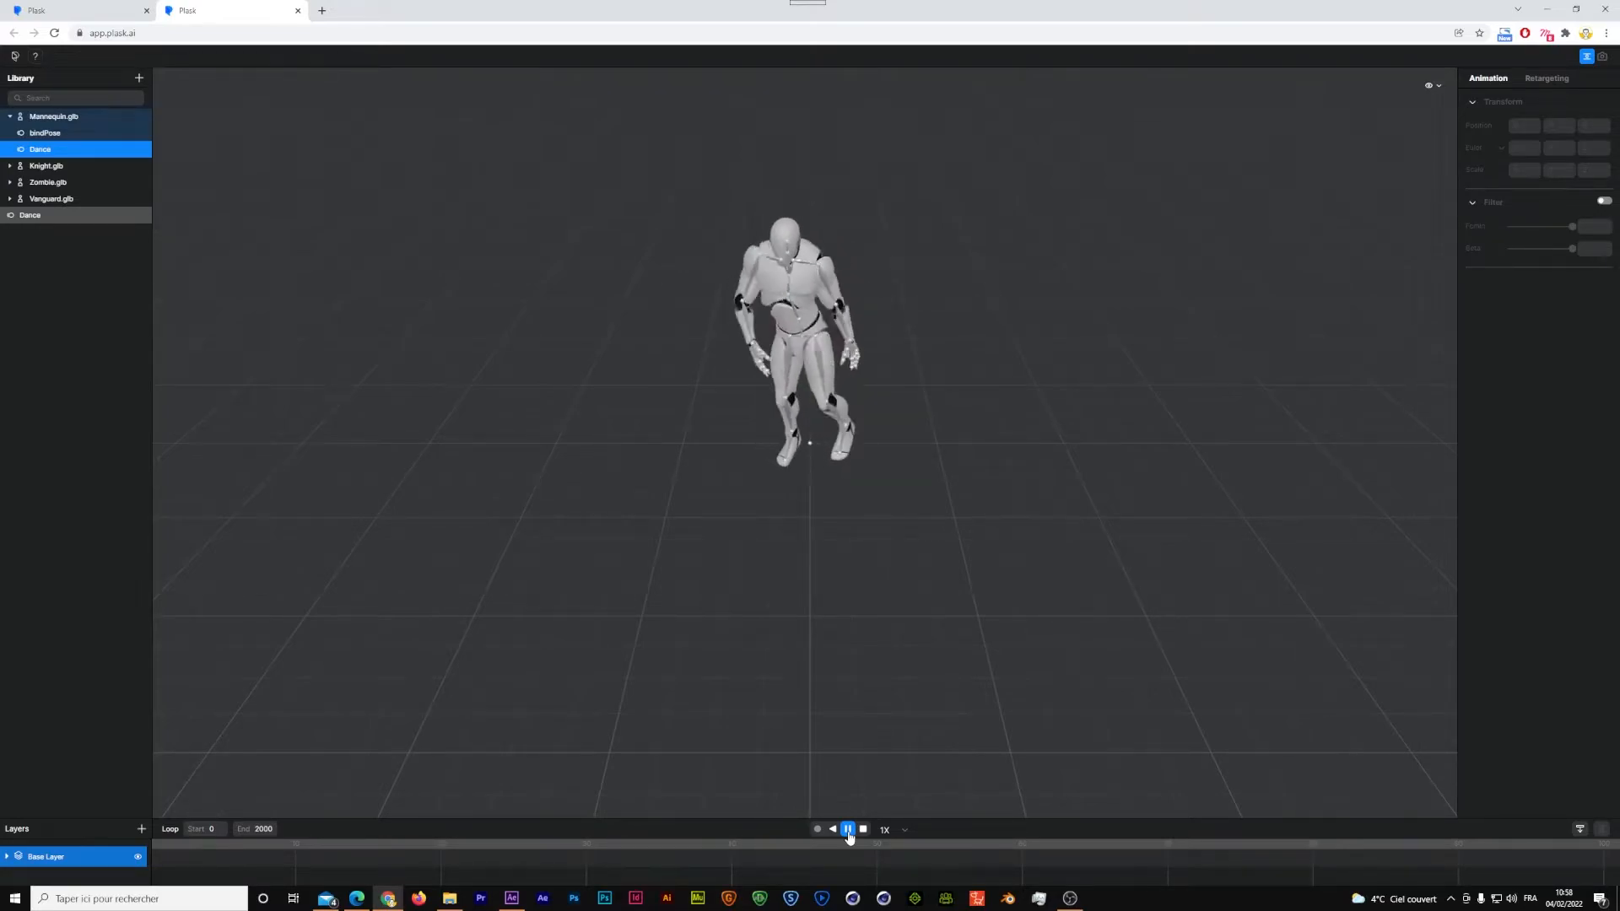
click(848, 829)
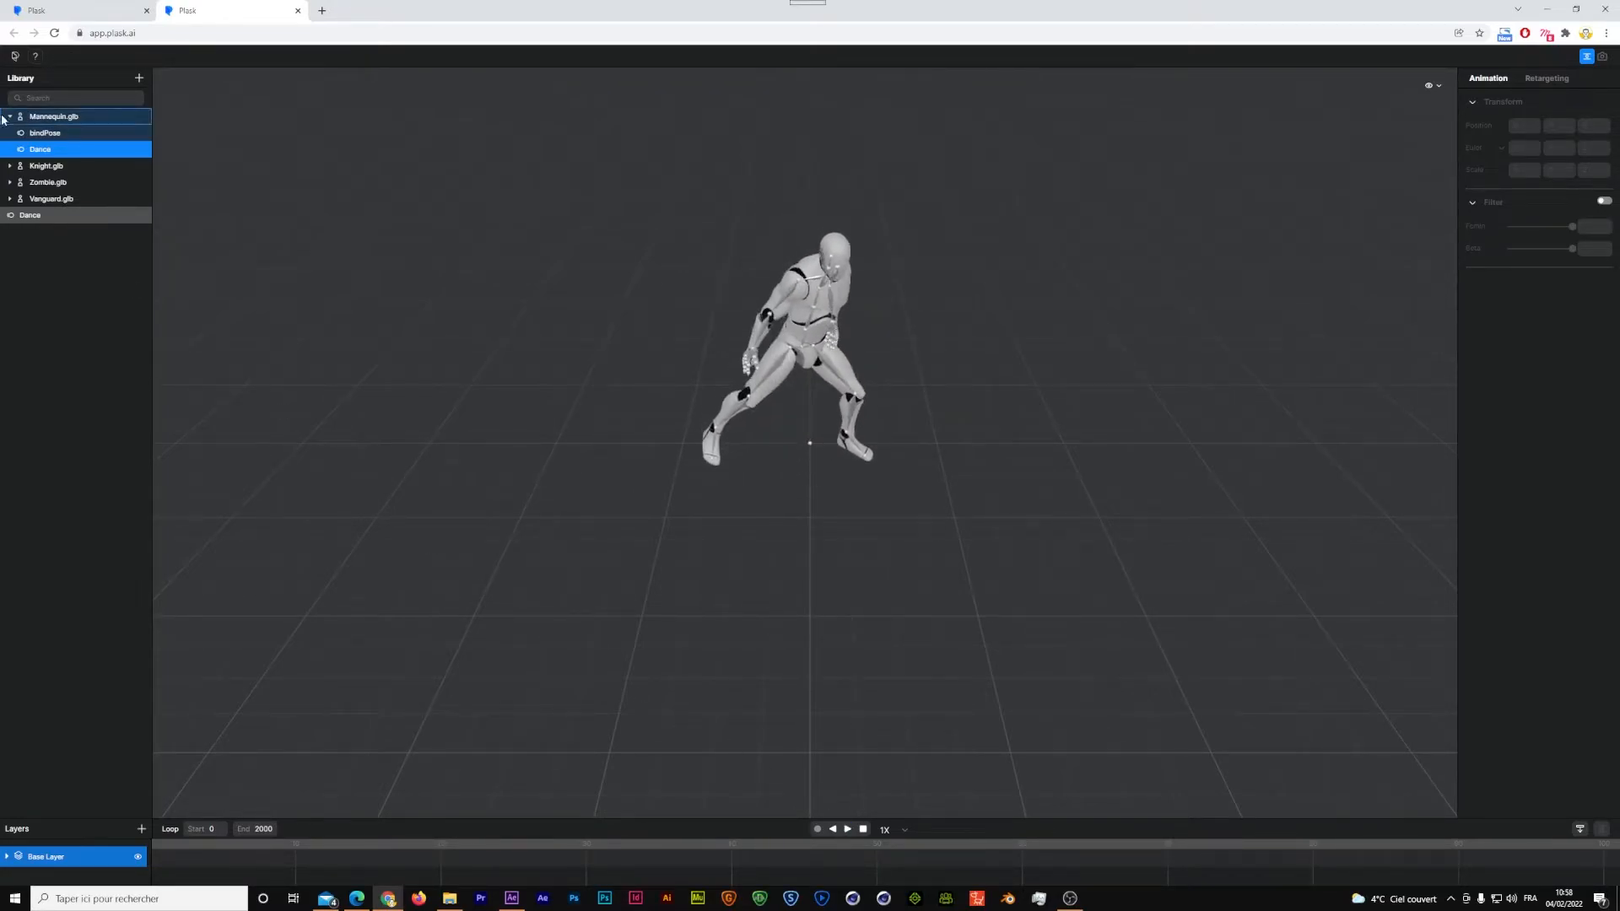
Set up an export of Mannequin.glb with the Dance motion in bvh format
click(62, 120)
right_click(63, 121)
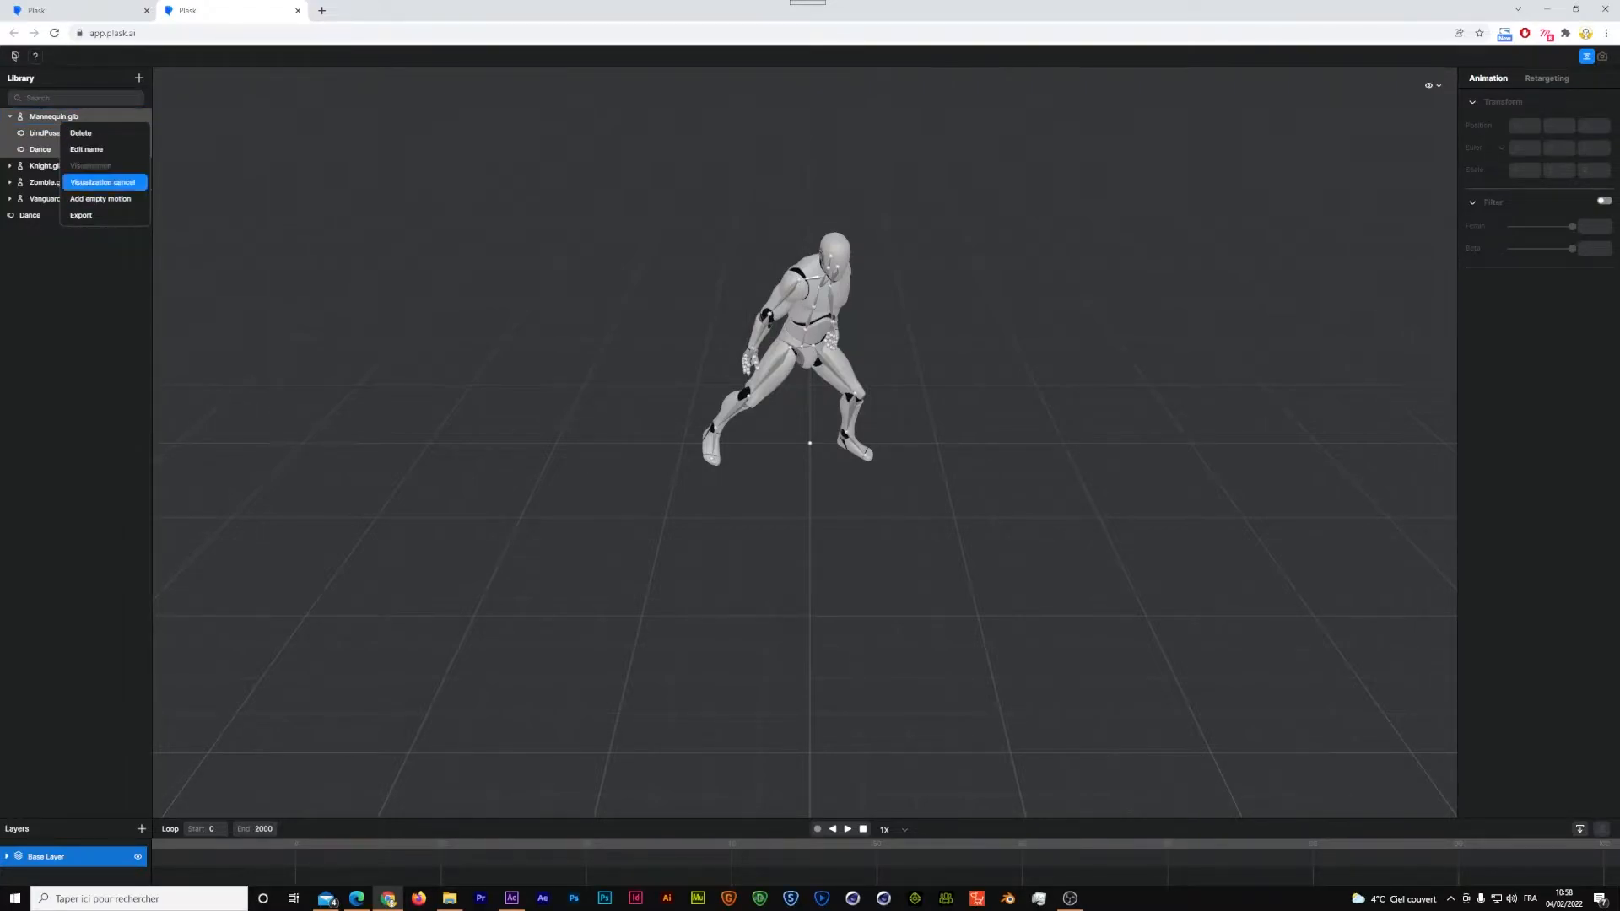
click(88, 217)
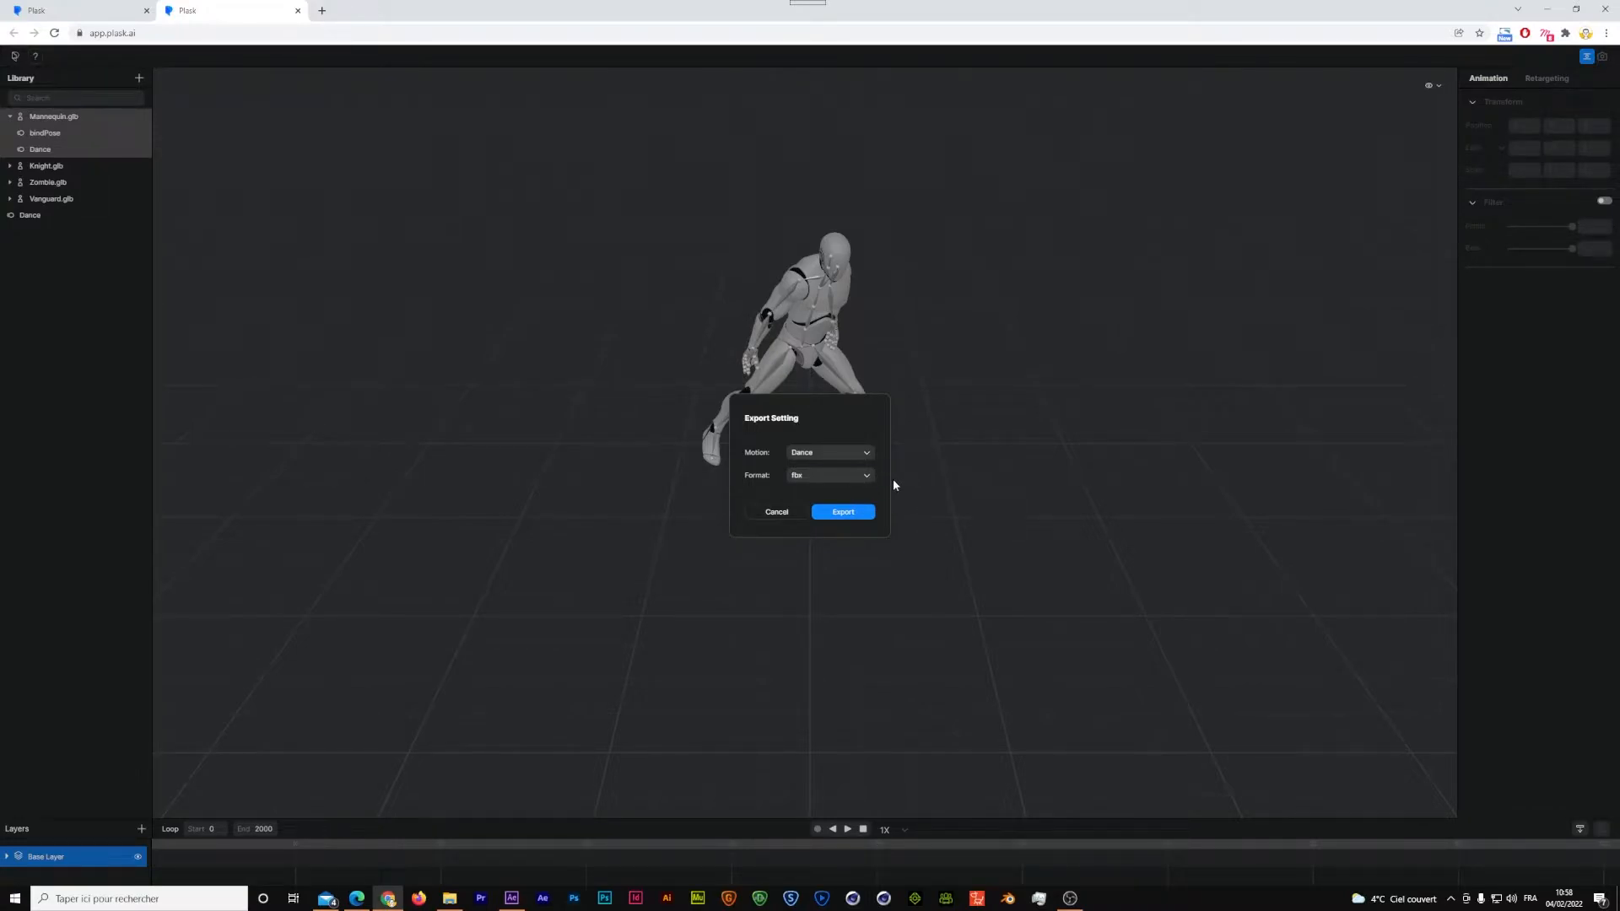
click(866, 476)
click(818, 528)
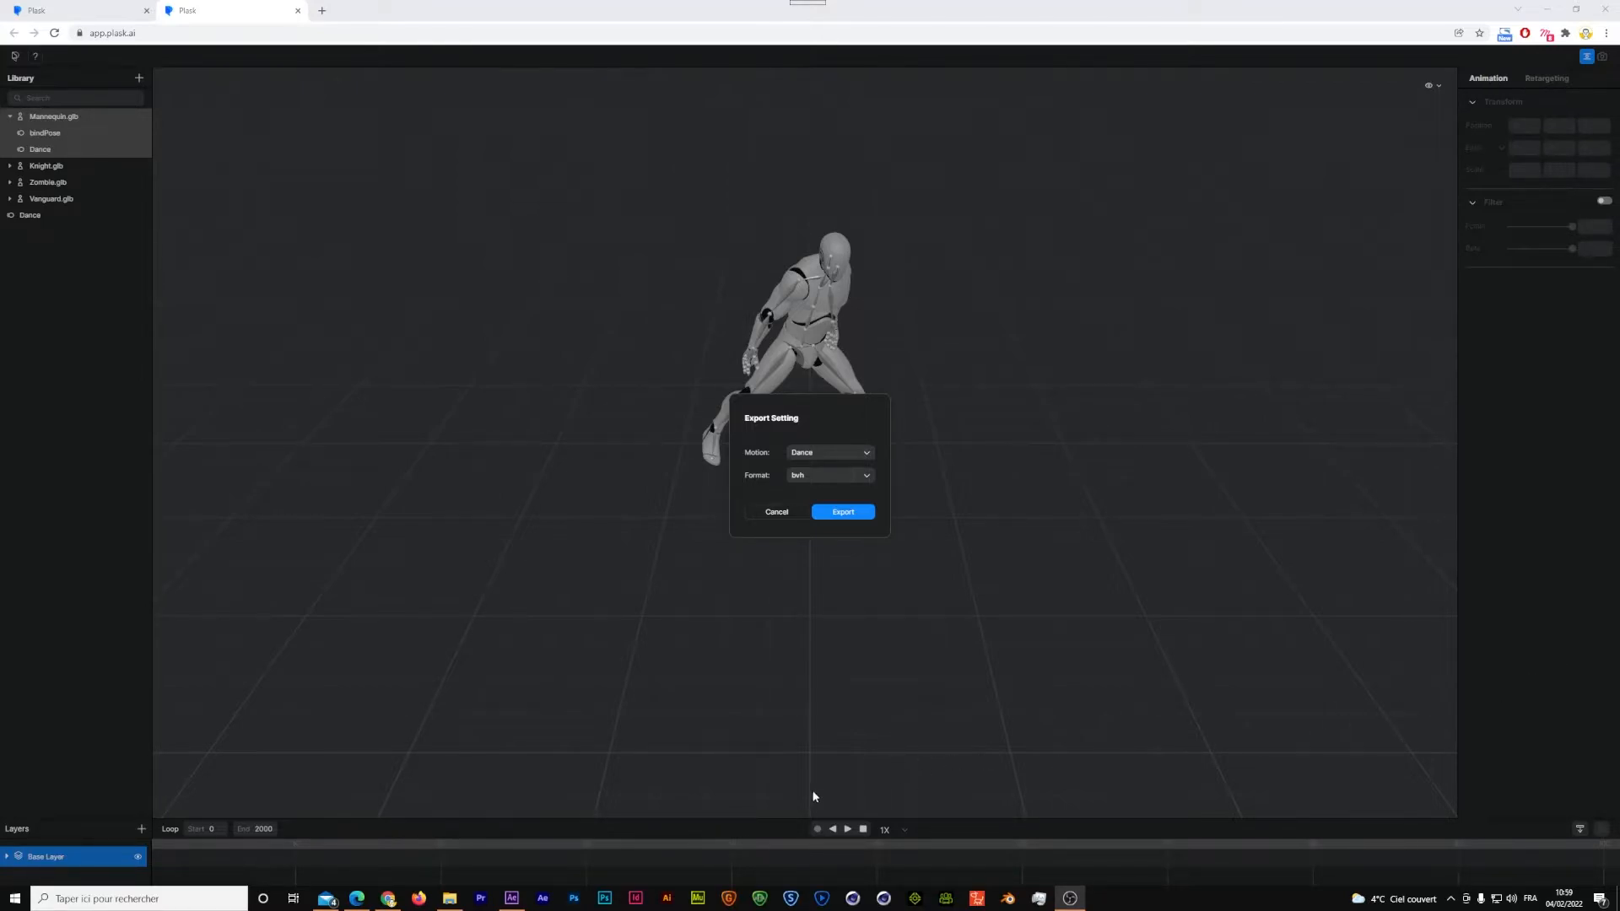
Switch to After Effects to show the BVH Importer window over the composition area, and return to the Plask export dialog
click(512, 898)
drag(268, 83, 811, 138)
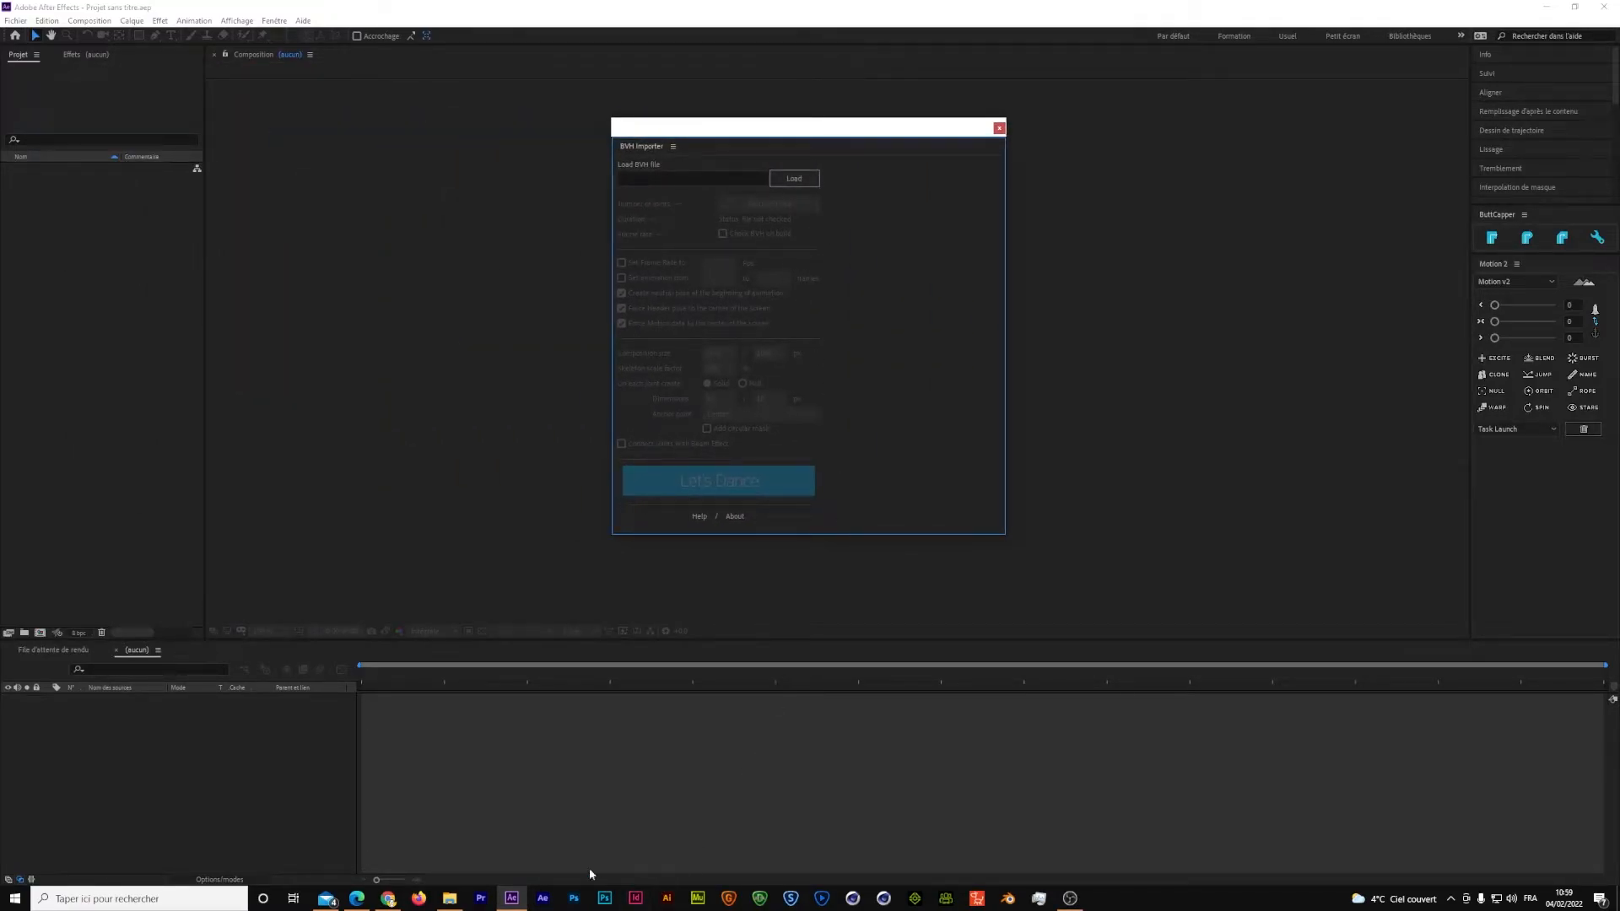
click(388, 898)
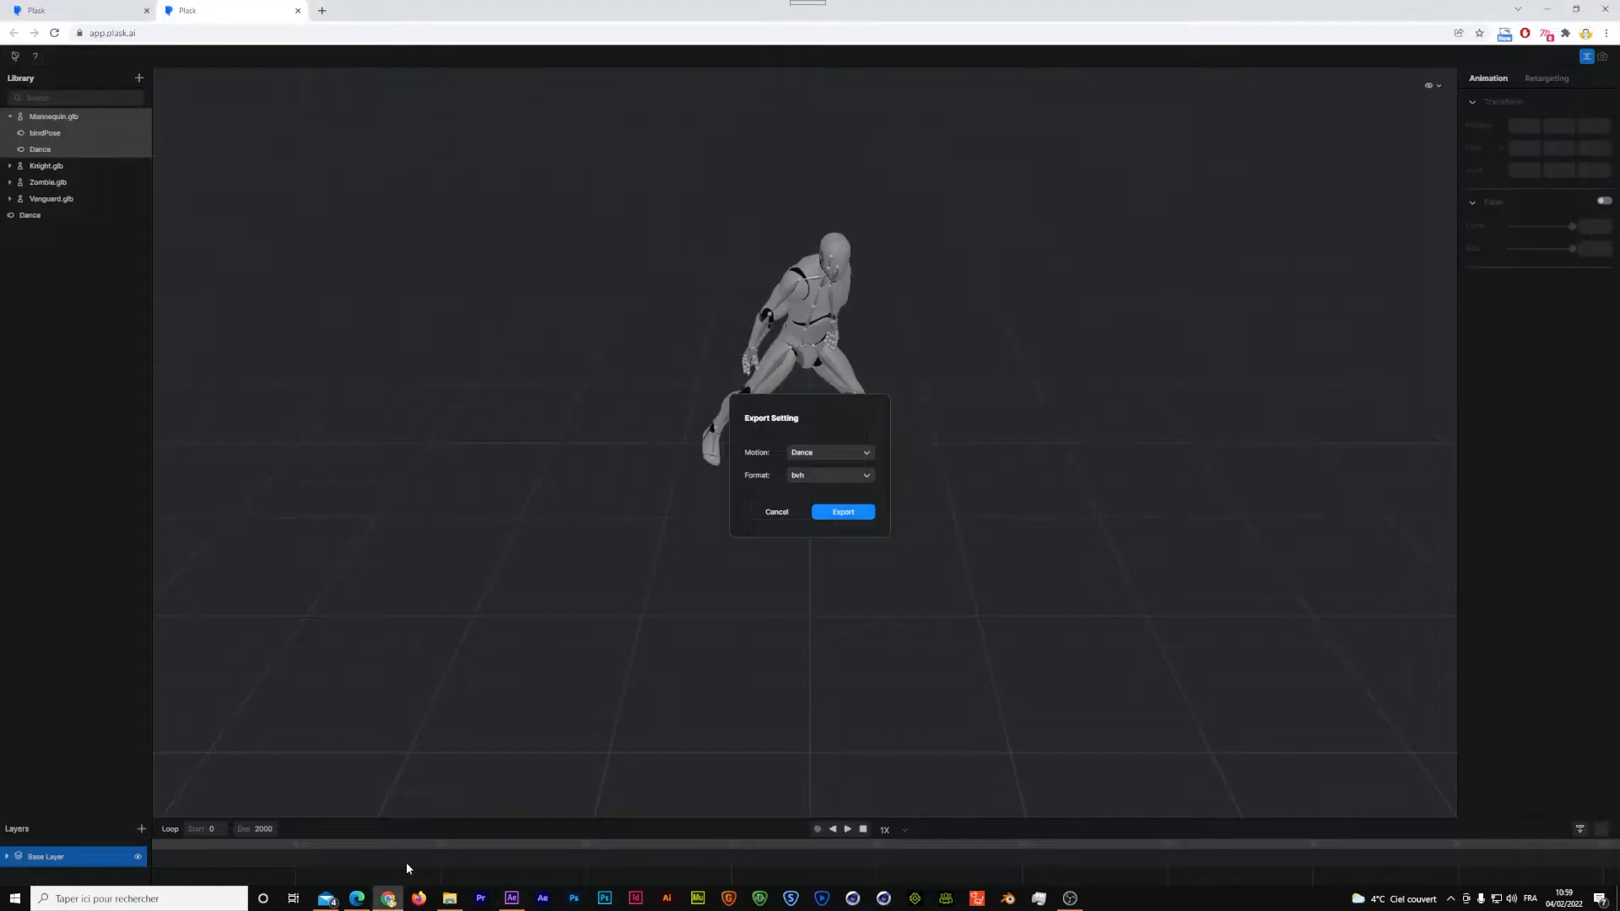
Export the motion from Plask and load the resulting Mannequin.bvh into the BVH Importer in After Effects
click(854, 513)
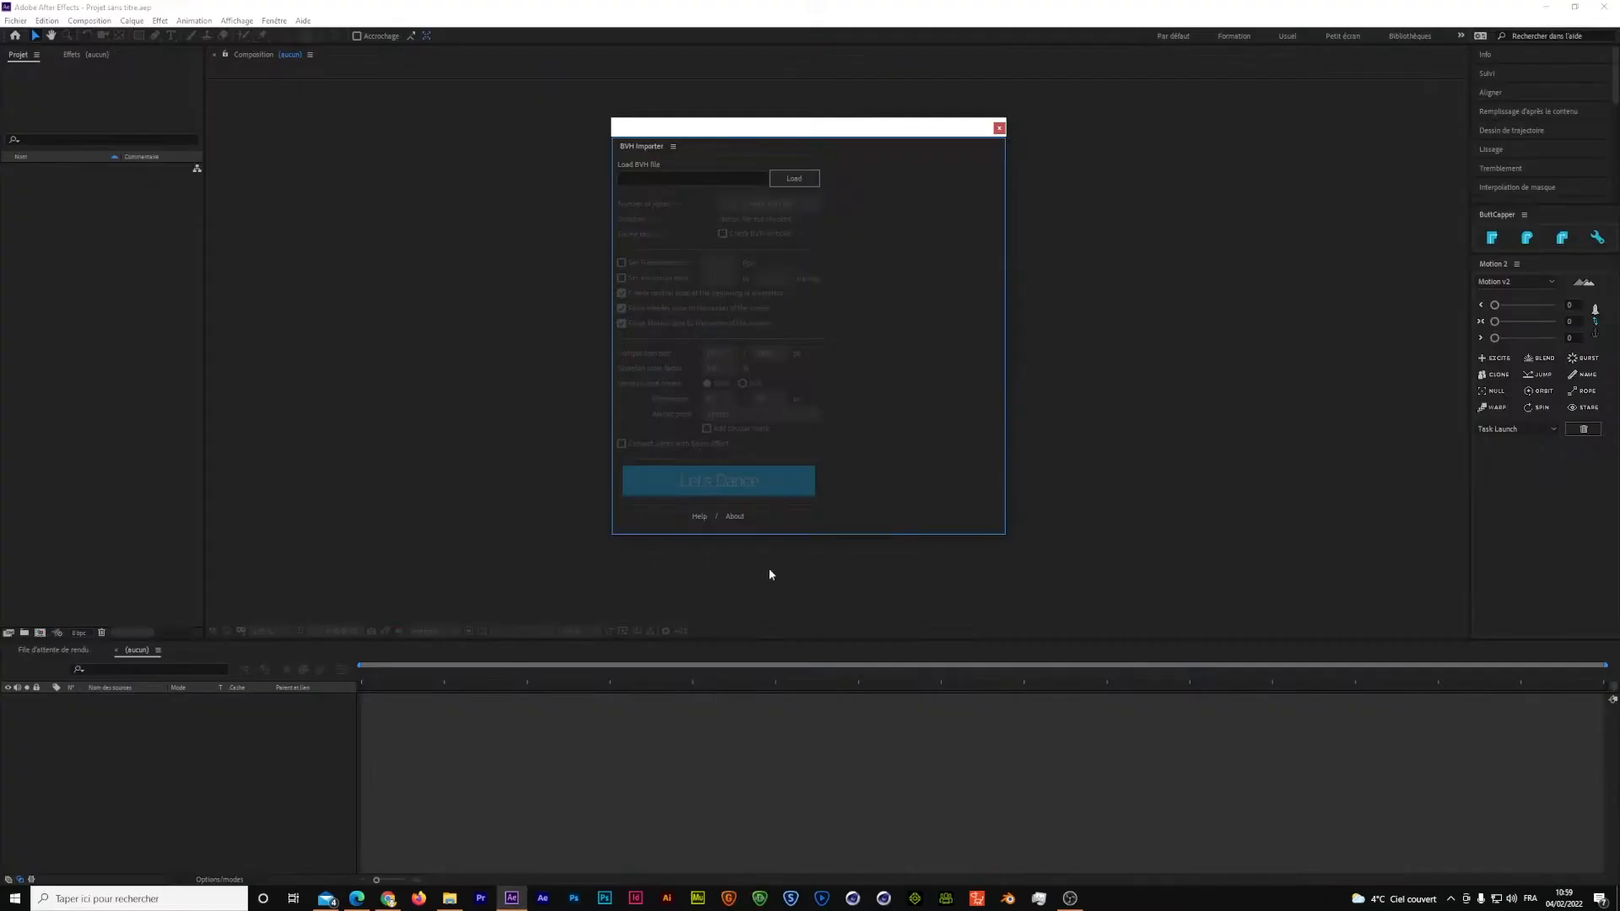
click(792, 179)
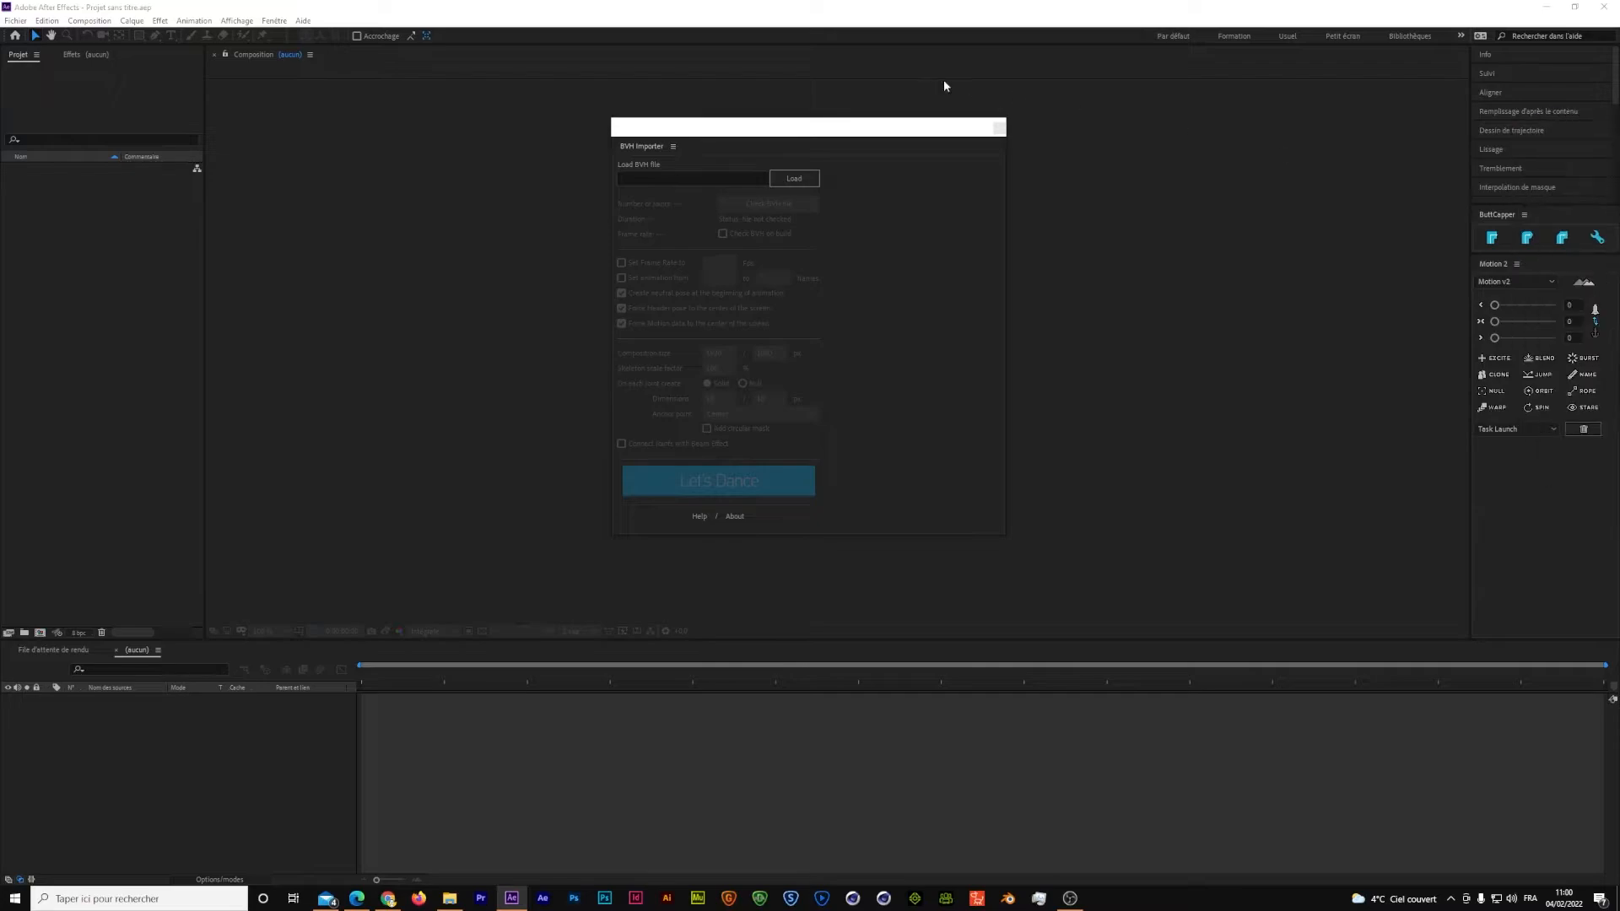
click(798, 181)
drag(1619, 148, 1084, 157)
double_click(1041, 251)
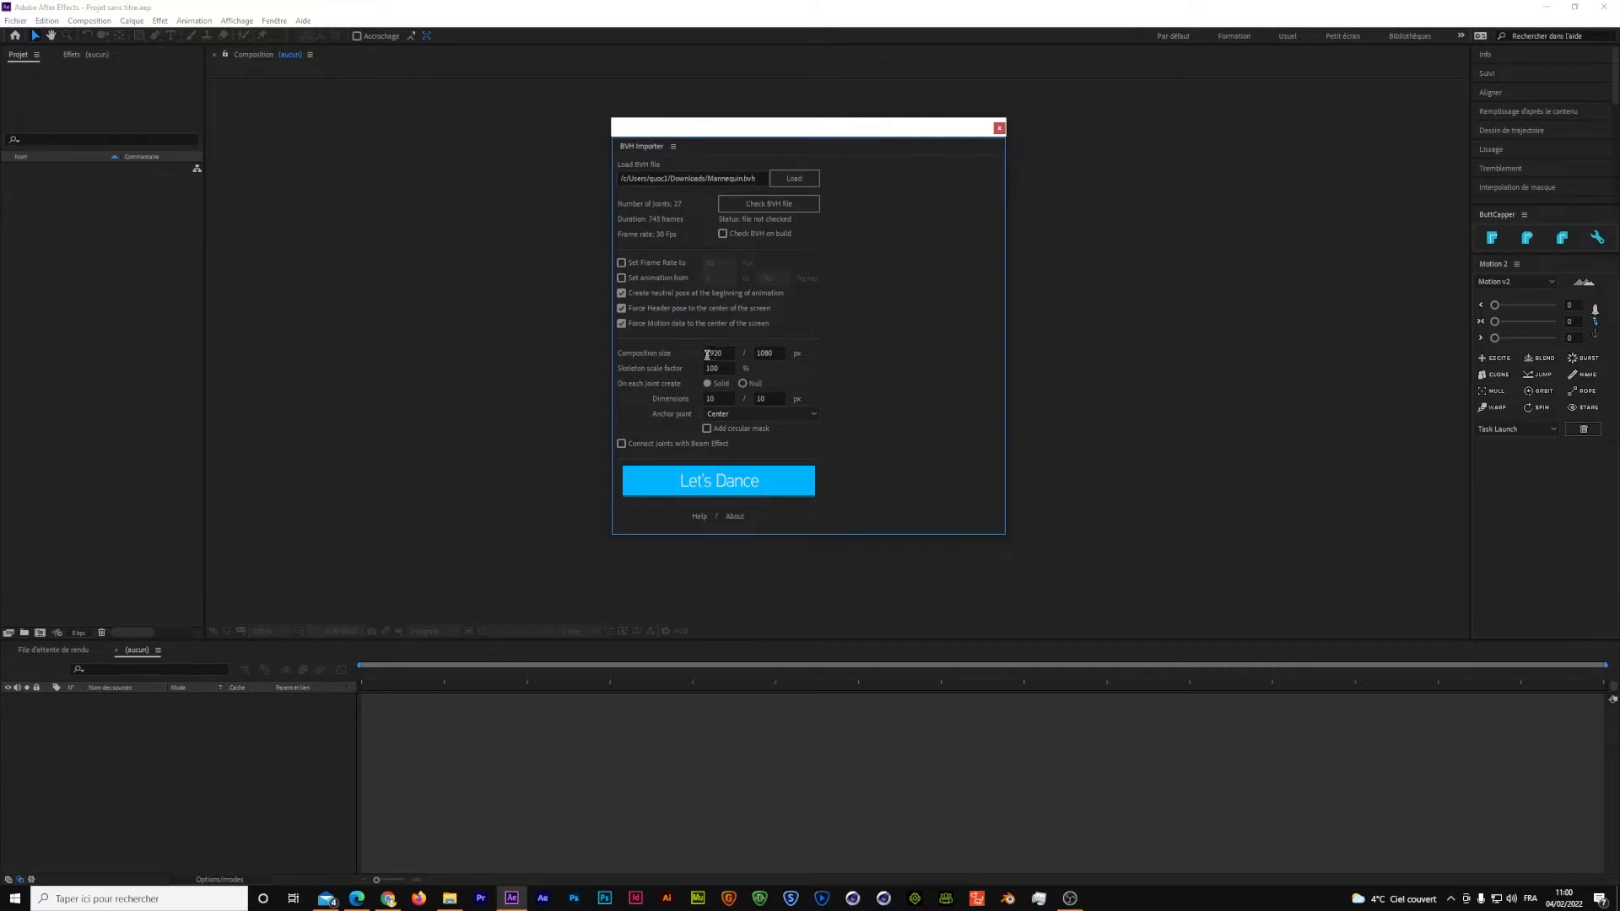
Enable the custom frame rate at 30 fps and limit the imported animation to frames 0 to 500
click(622, 262)
click(622, 277)
click(776, 278)
text(200)
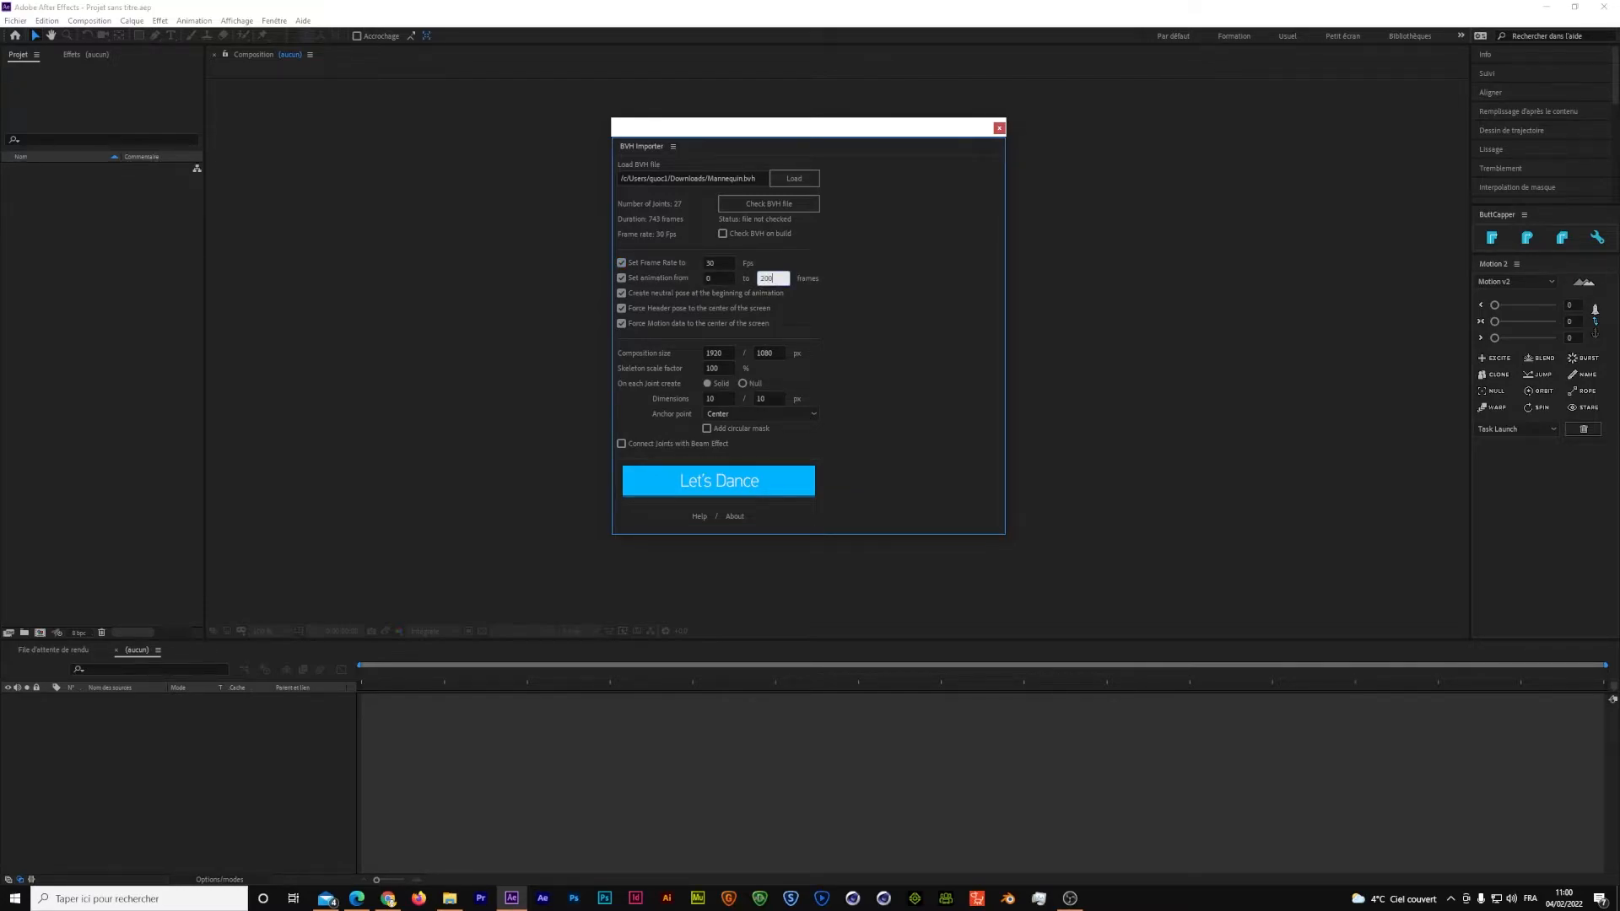
drag(781, 278, 730, 278)
text(5)
click(896, 343)
Build the skeleton with a scale factor of 3000 % and its joints connected by the Beam Effect
click(719, 371)
text(3)
click(857, 399)
click(622, 444)
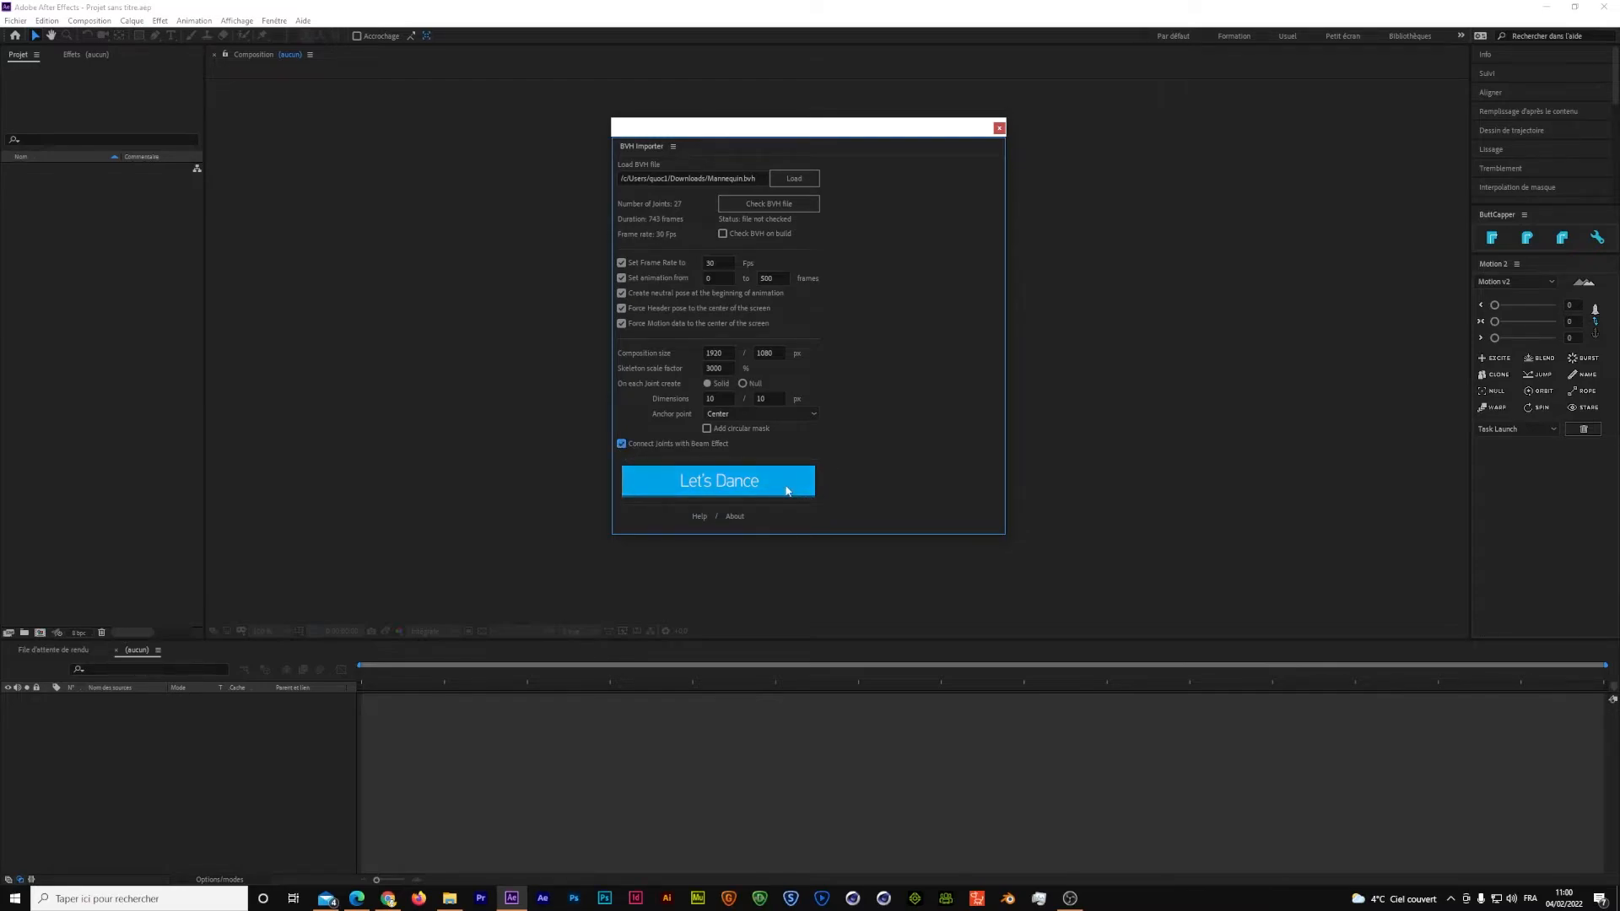
click(786, 482)
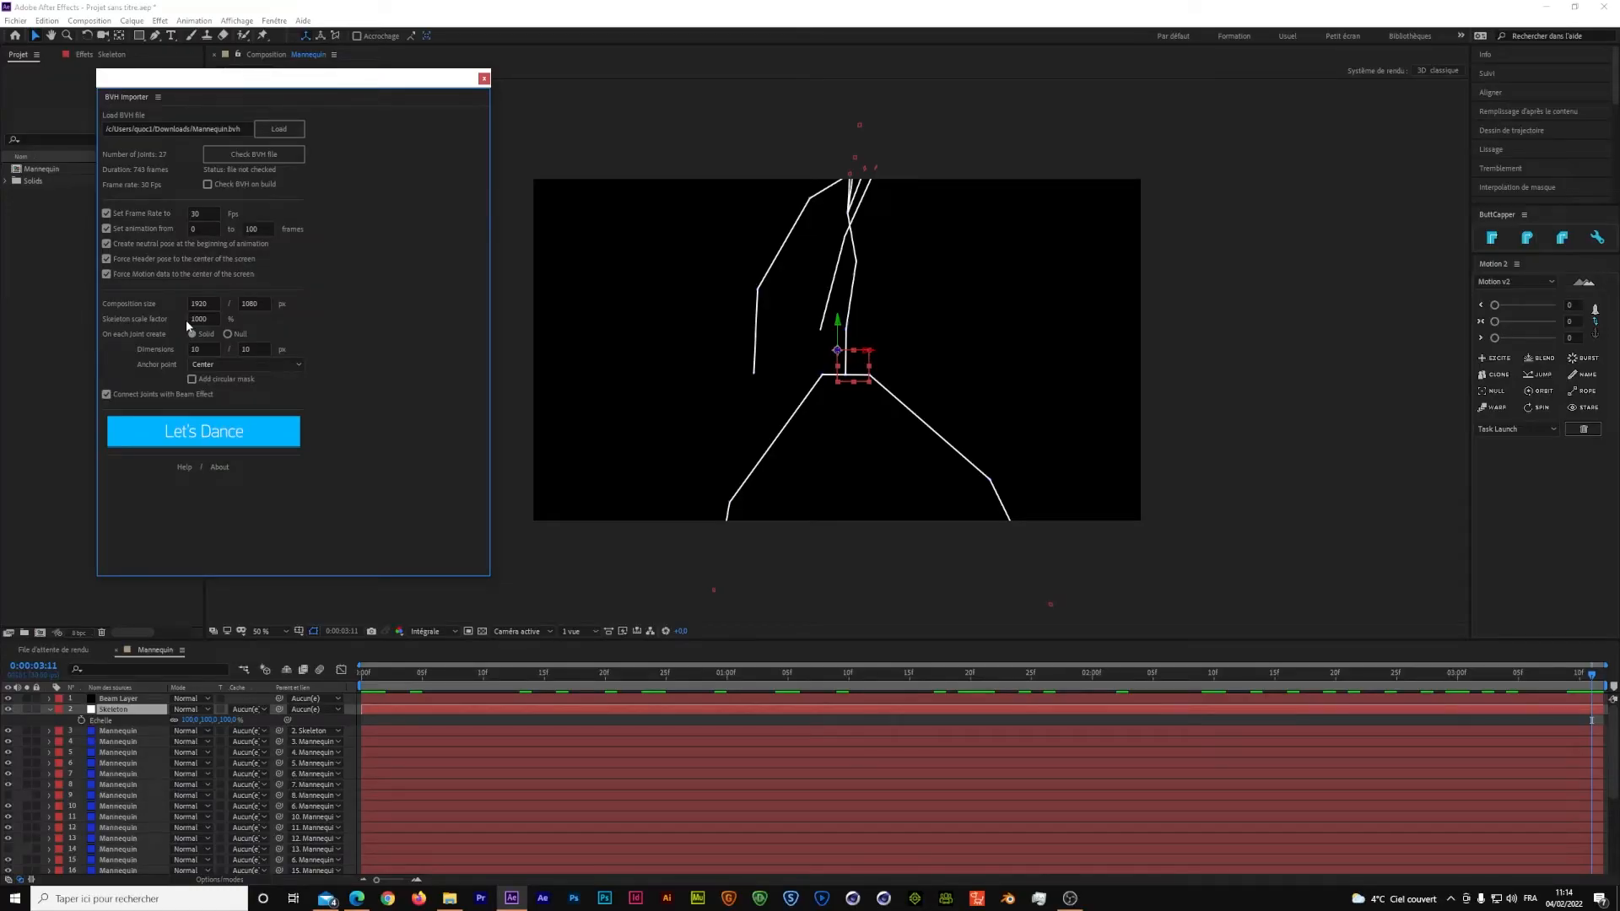
Scale the Skeleton layer down uniformly so the whole stick figure fits inside the composition frame
mouse_move(284, 80)
mouse_down()
mouse_move(1381, 96)
mouse_move(1004, 200)
mouse_move(707, 193)
mouse_move(284, 85)
mouse_up()
drag(191, 723, 151, 726)
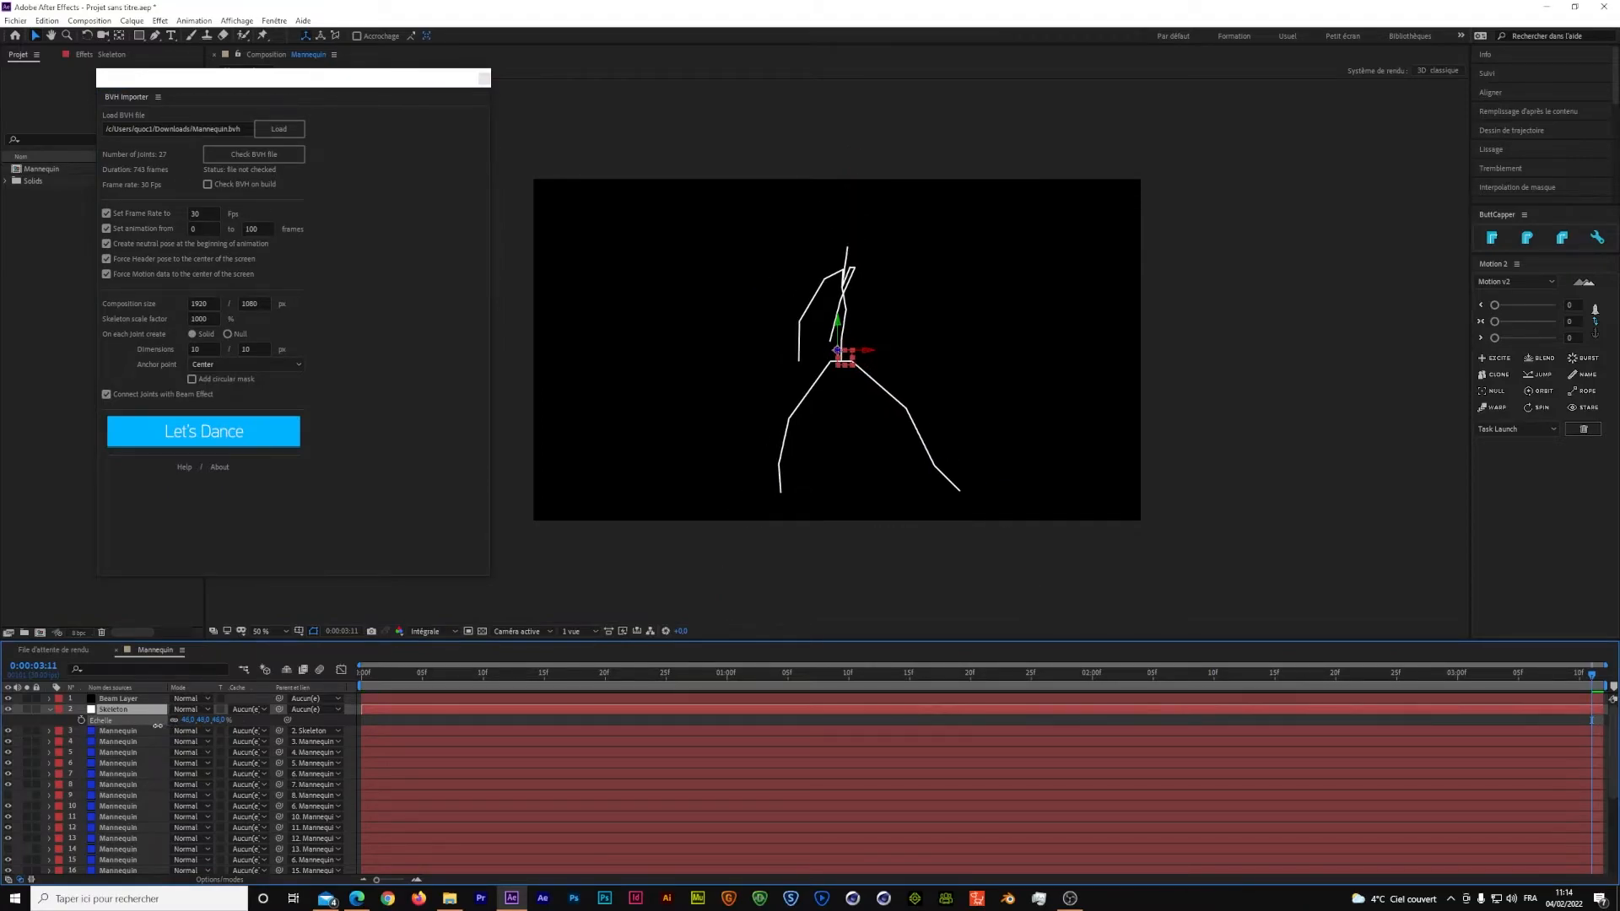
Scrub through the timeline to 0:00:01:21 to review the skeleton's dance, and move the importer window aside
click(400, 678)
drag(400, 678, 604, 743)
drag(606, 677, 982, 702)
drag(359, 77, 585, 76)
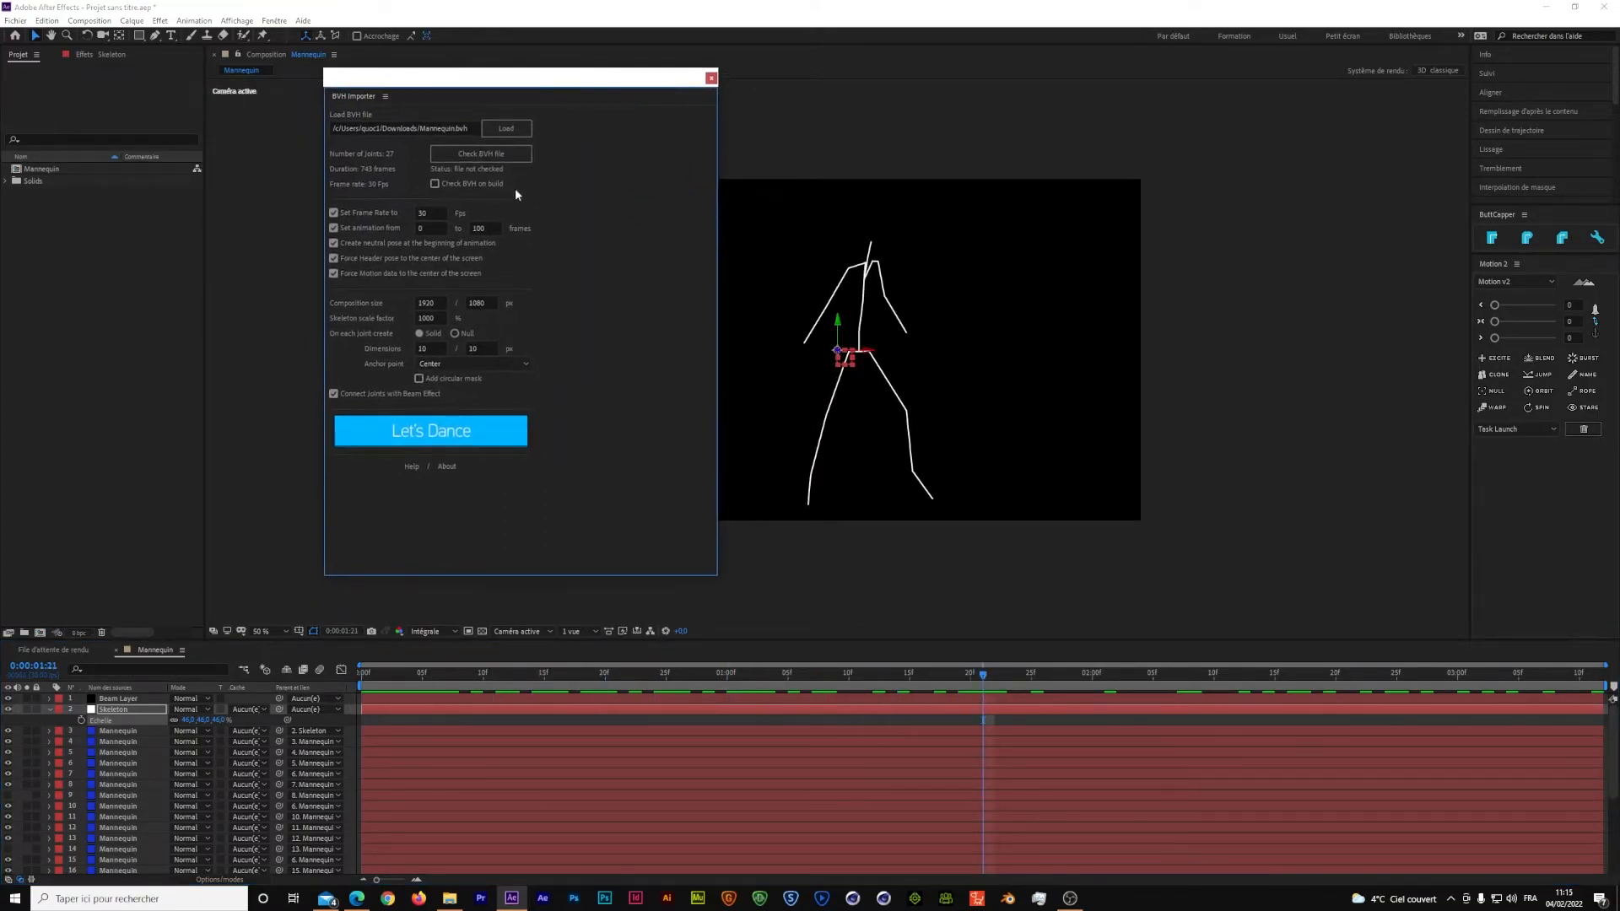
Examine the effect controls of the Beam Layer and of the first Mannequin joint layer, ending on the Beam Layer
click(118, 698)
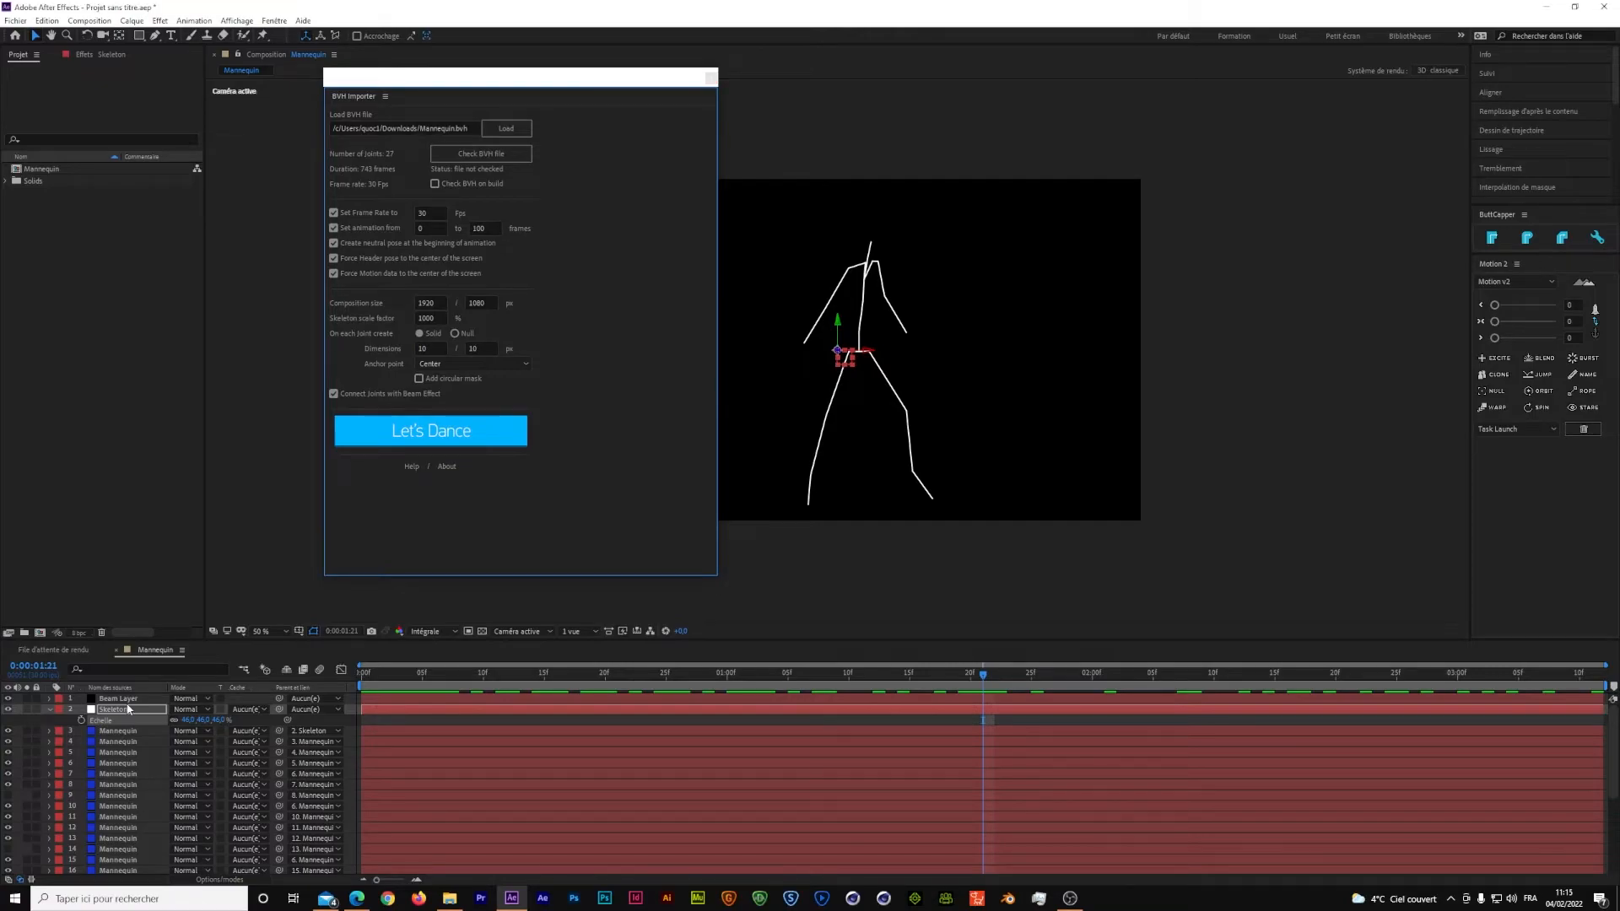
click(120, 56)
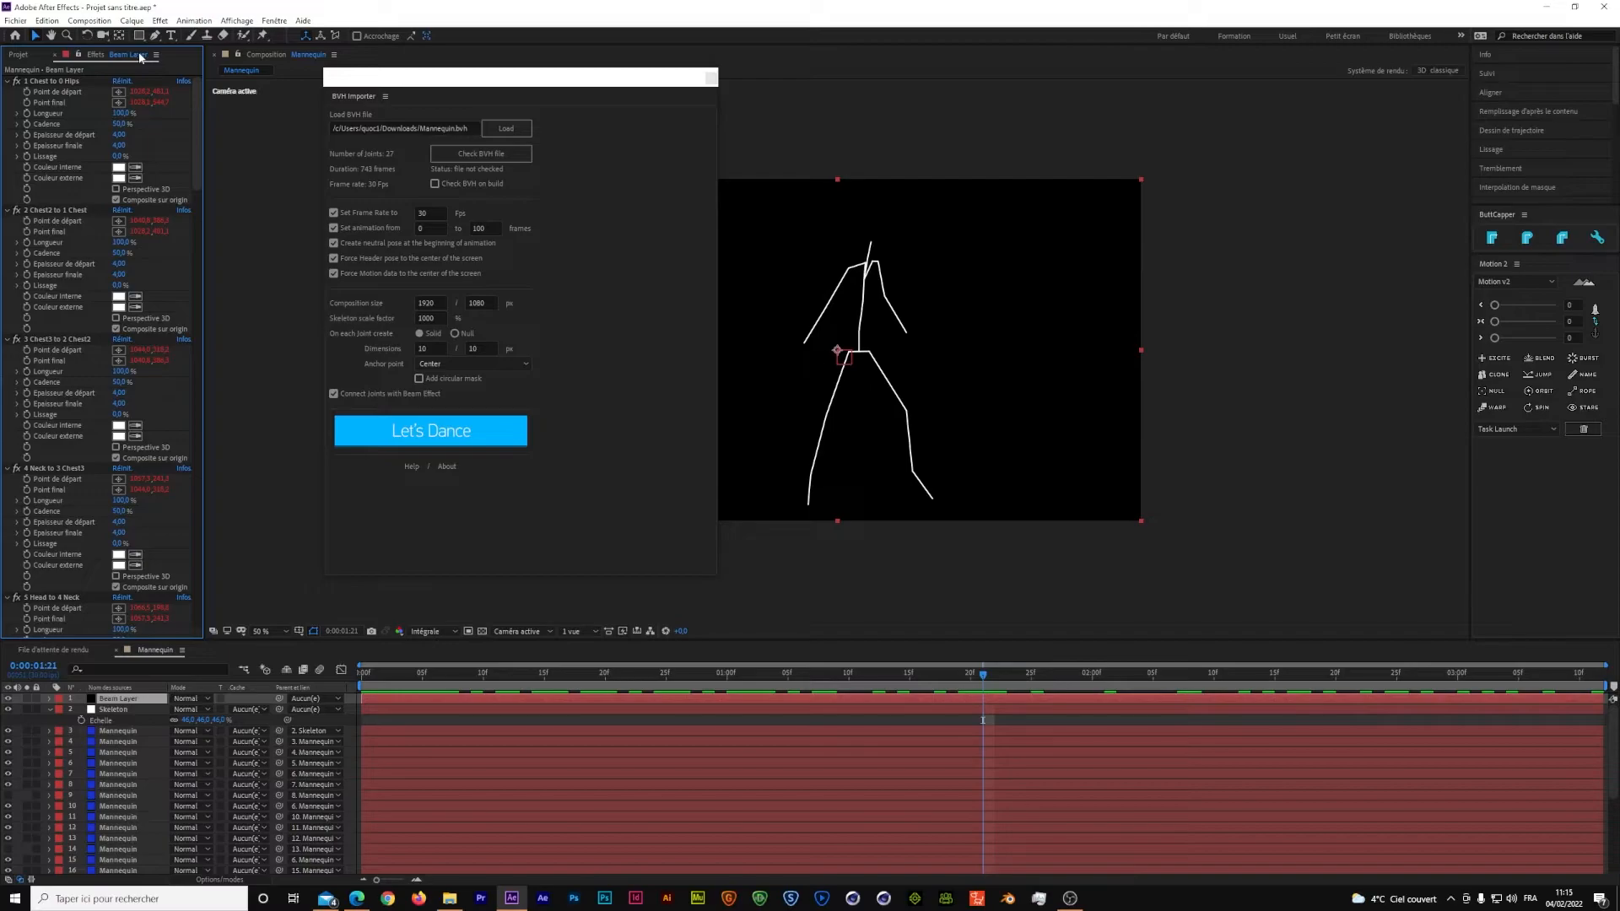
click(127, 731)
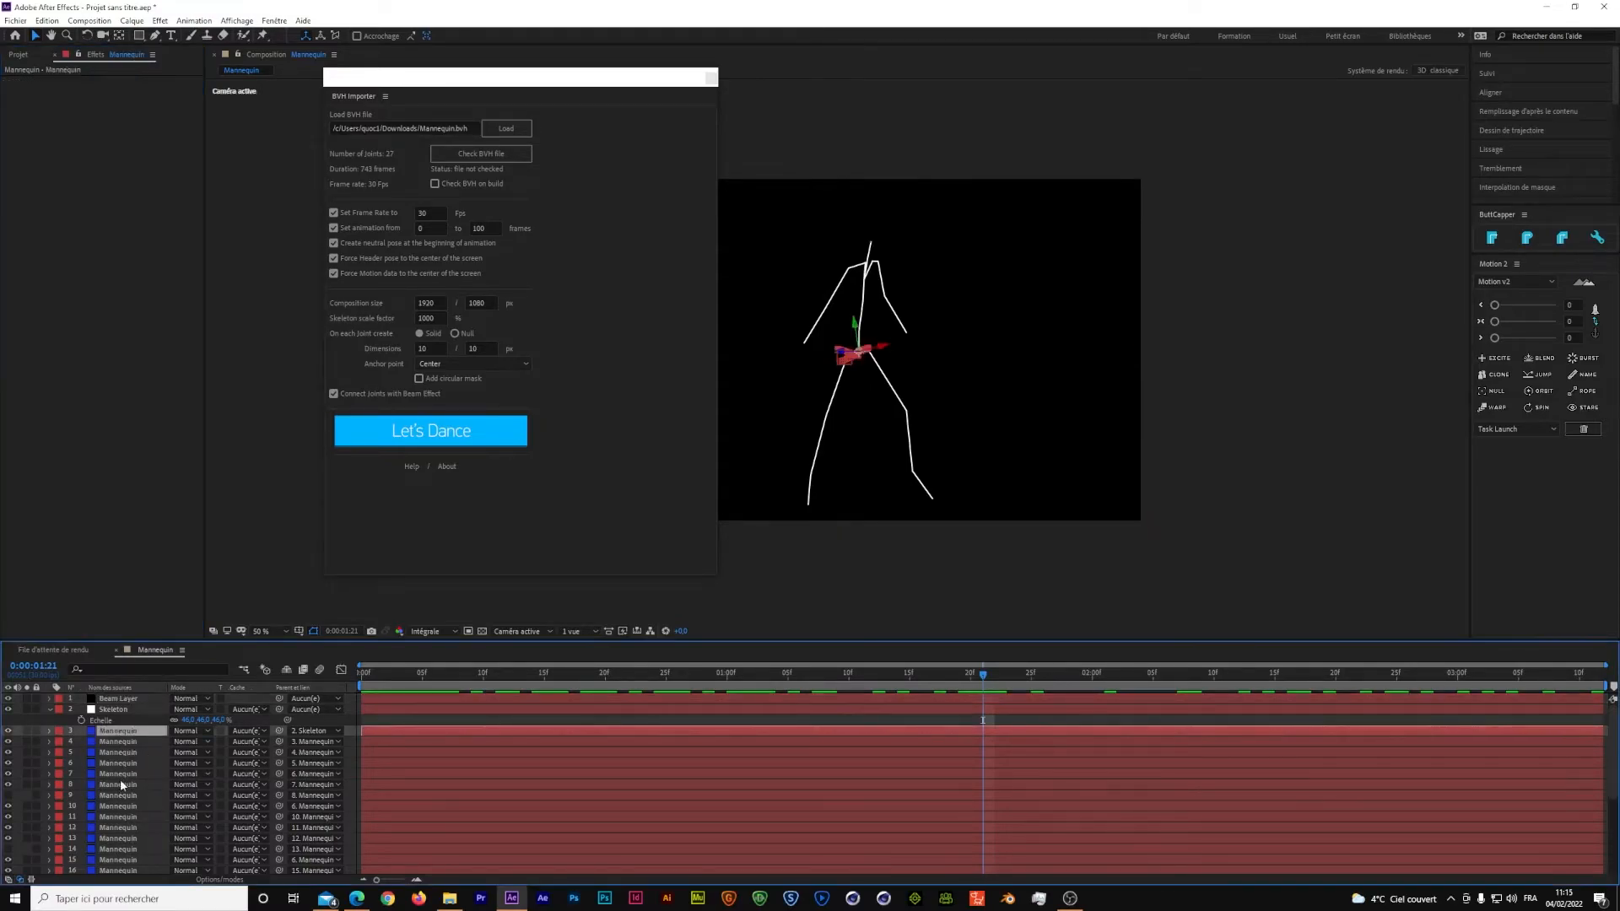
click(123, 698)
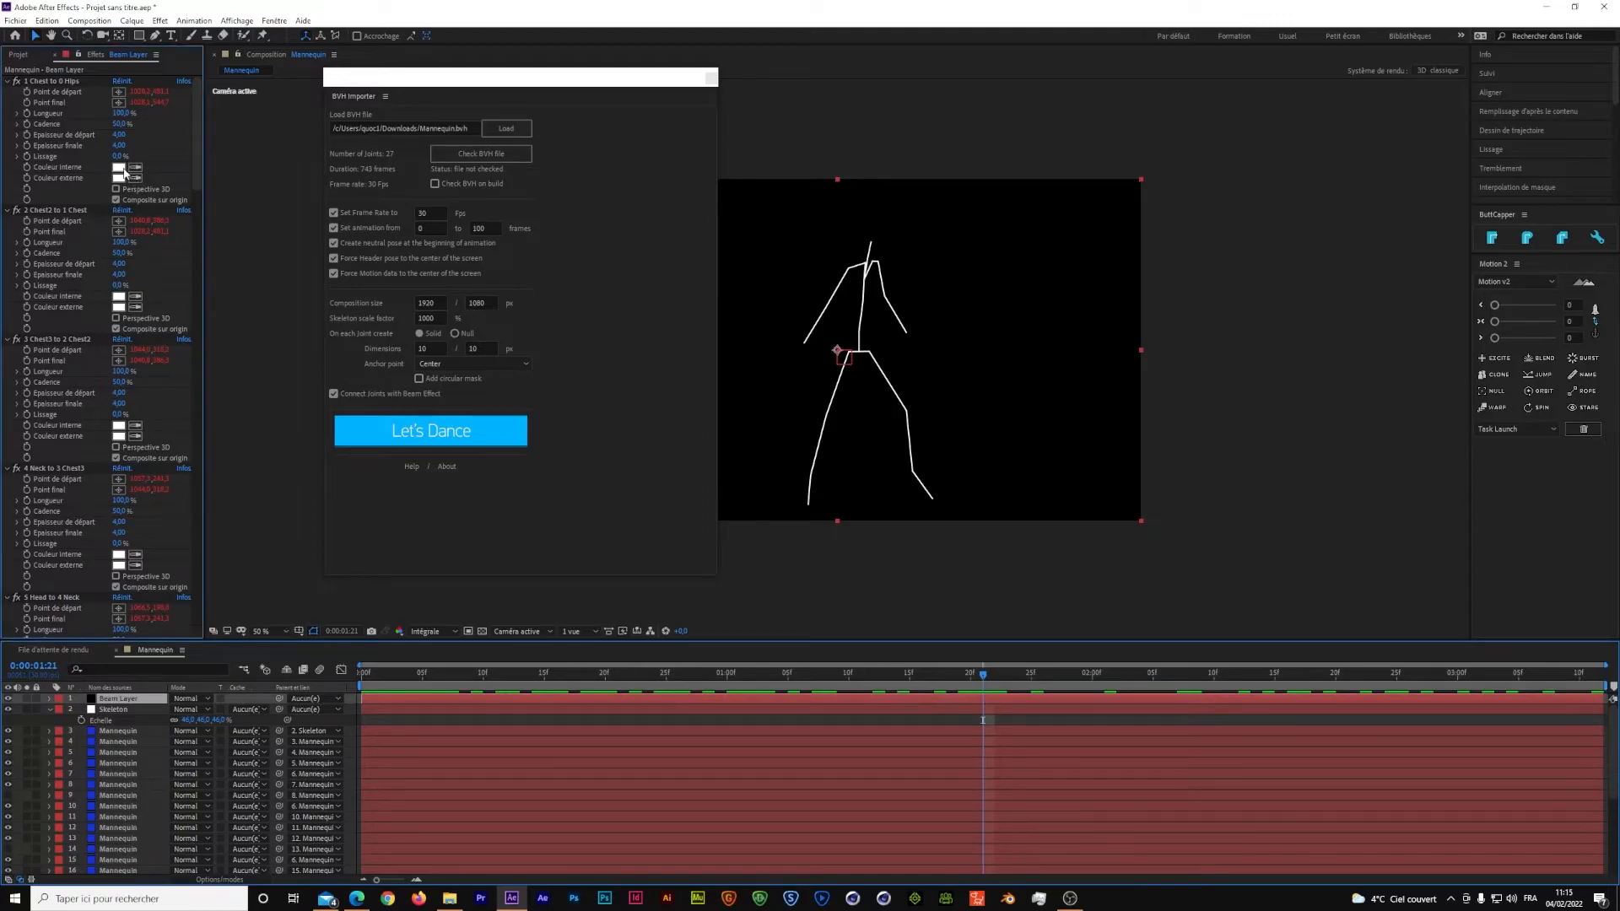
Set the inner color of the Chest to Hips beam to red and inspect that segment on the skeleton
click(119, 167)
drag(1083, 244, 1090, 162)
click(1182, 193)
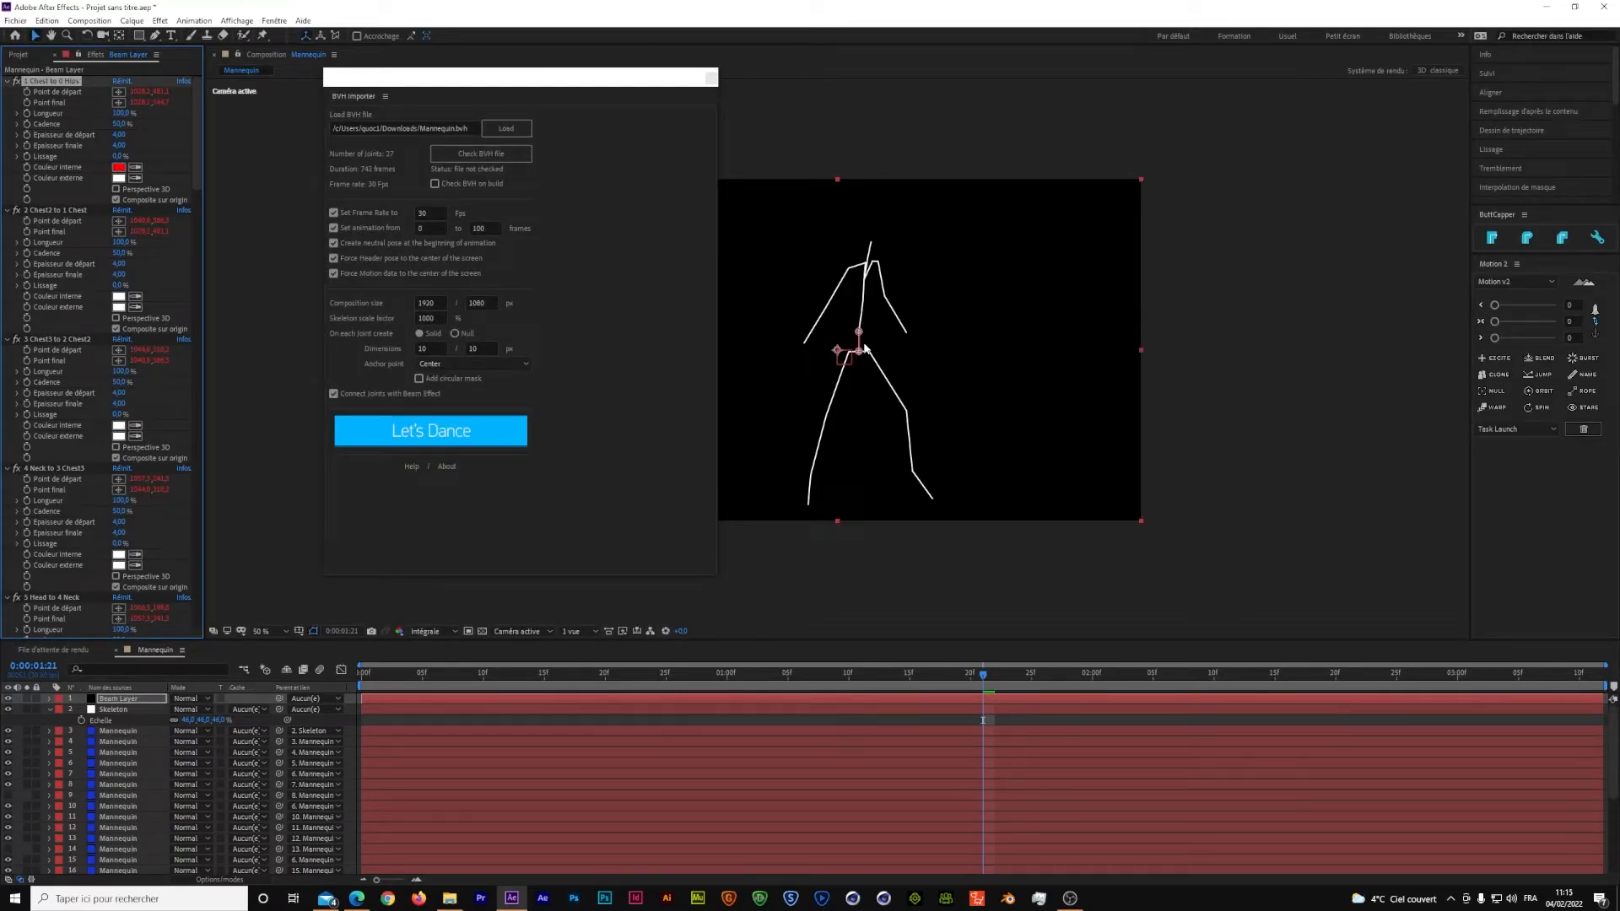
drag(614, 85, 1467, 95)
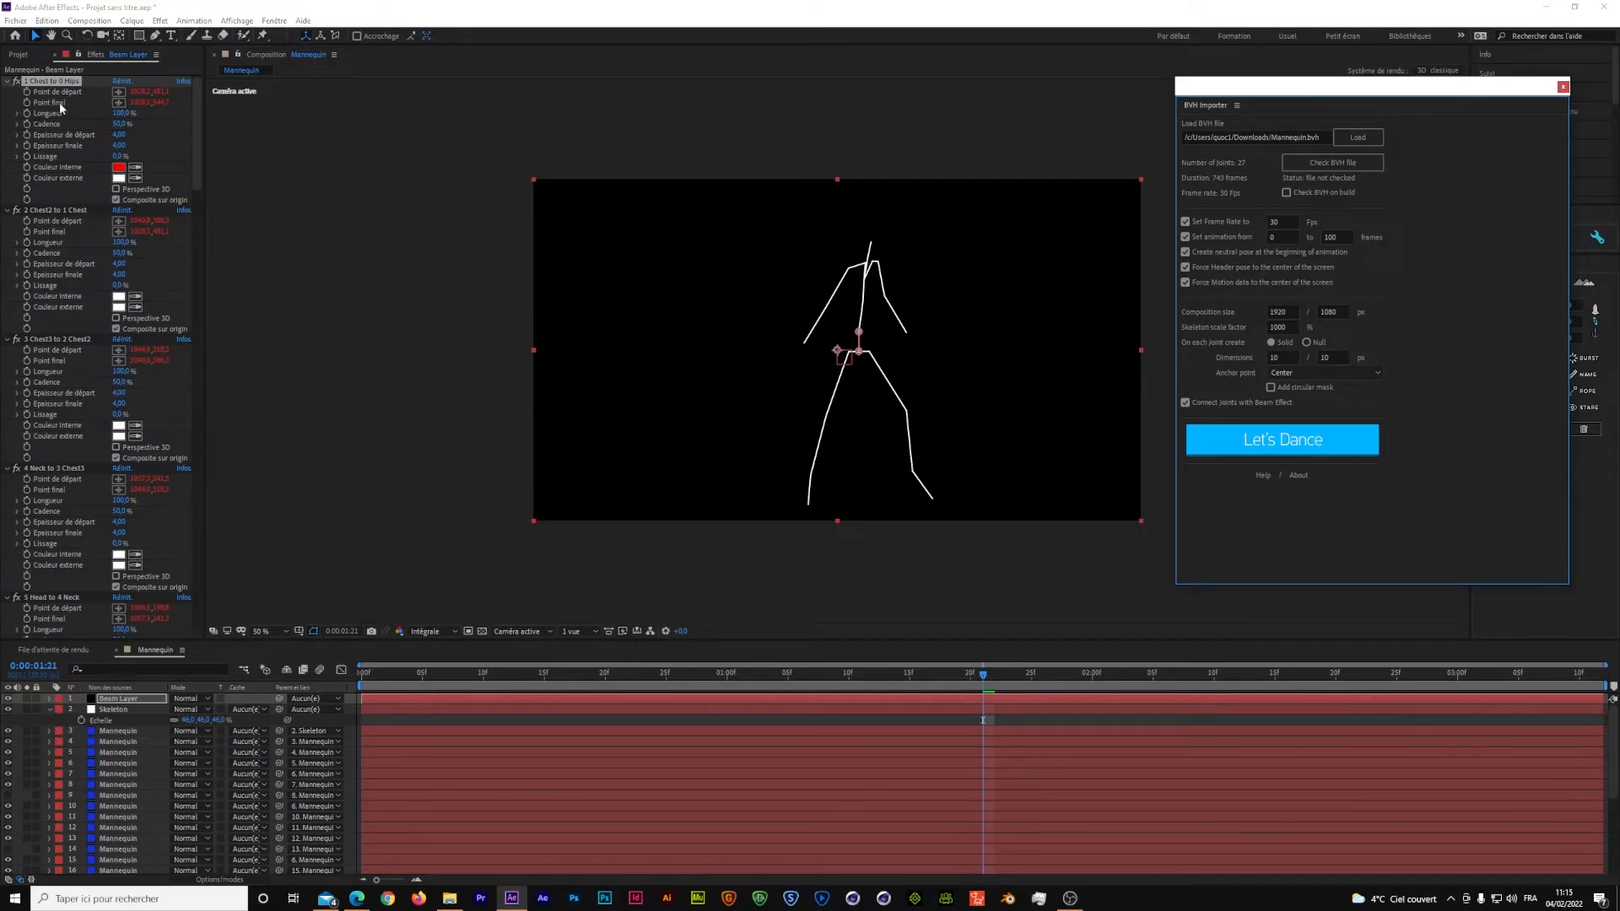
scroll(873, 332, up, 1)
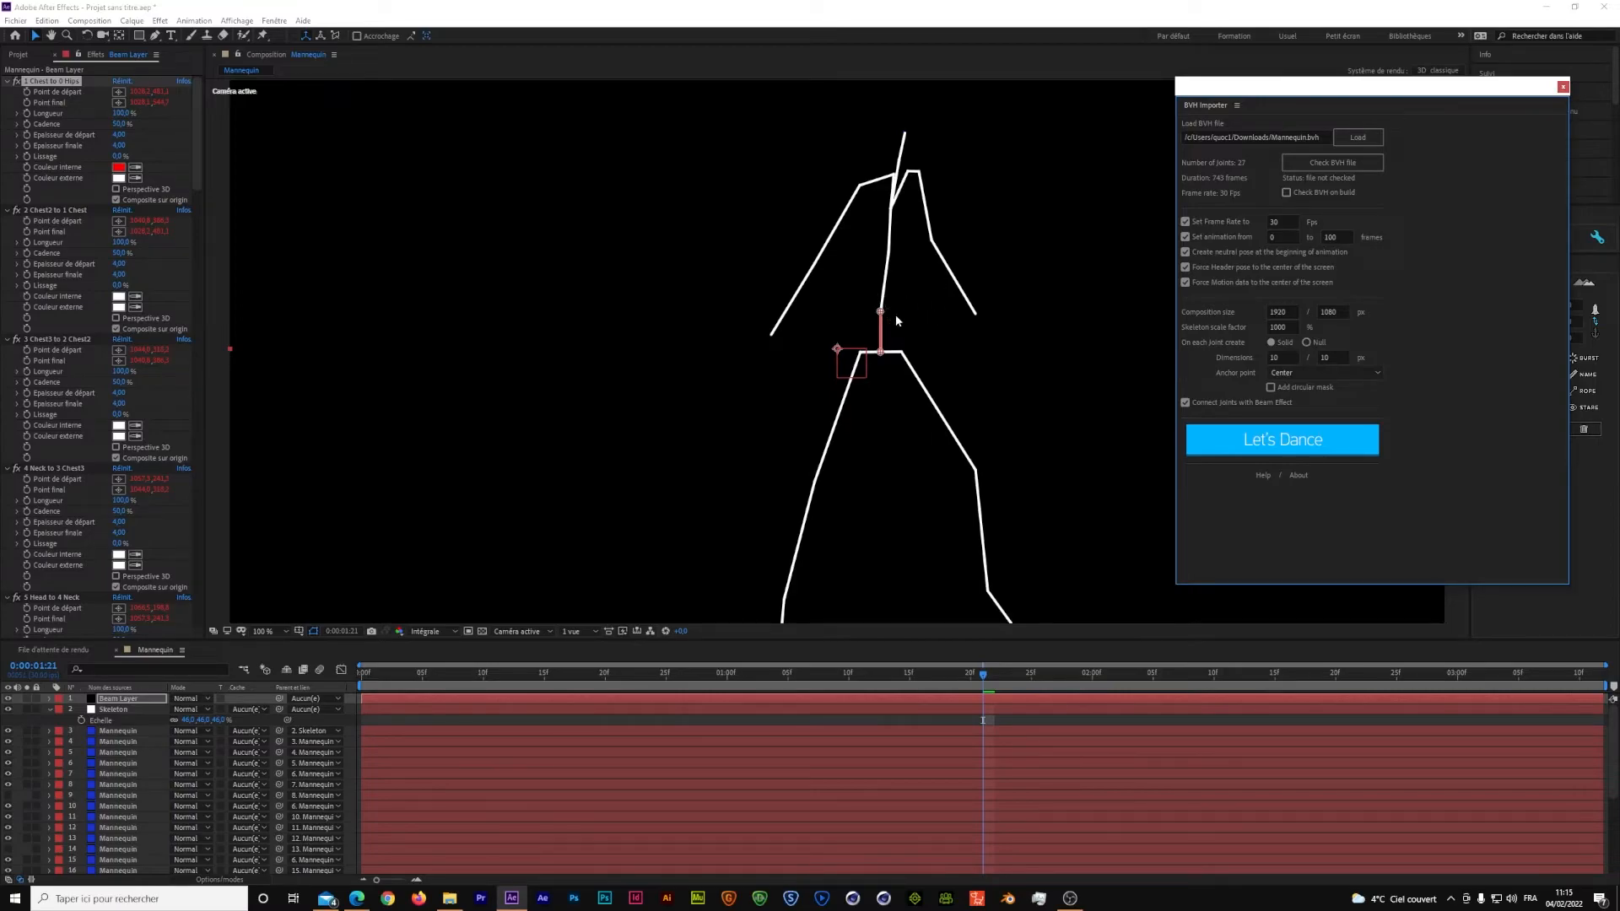
key(comma)
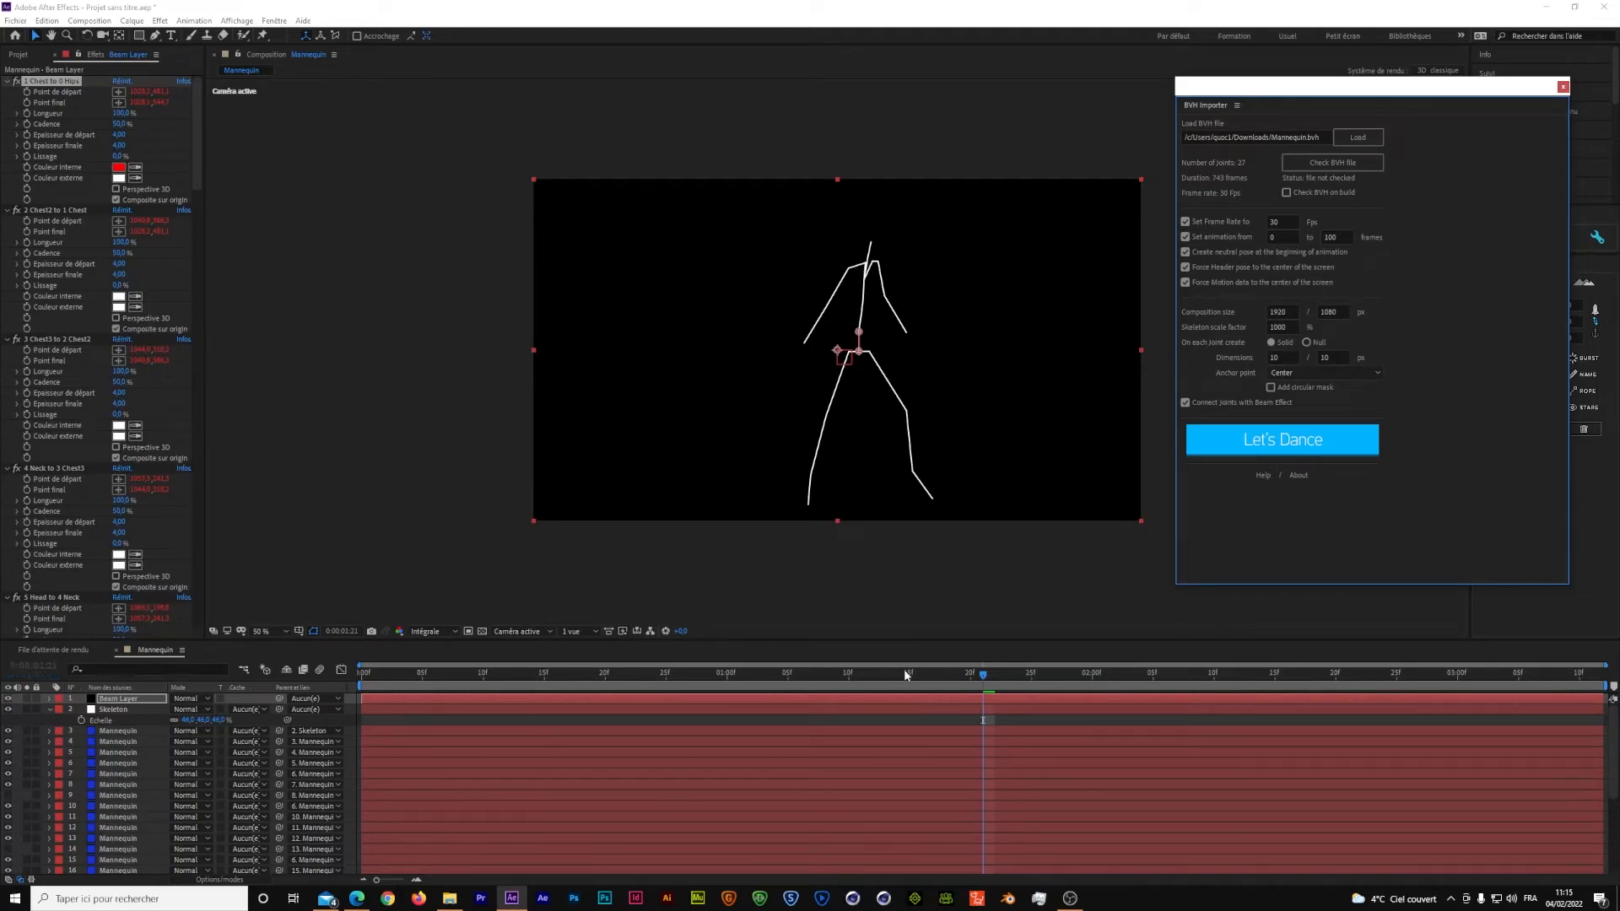
Return the timeline to the start and scrub forward to 0:00:00:24 to review the skeleton's dance
drag(972, 672, 348, 690)
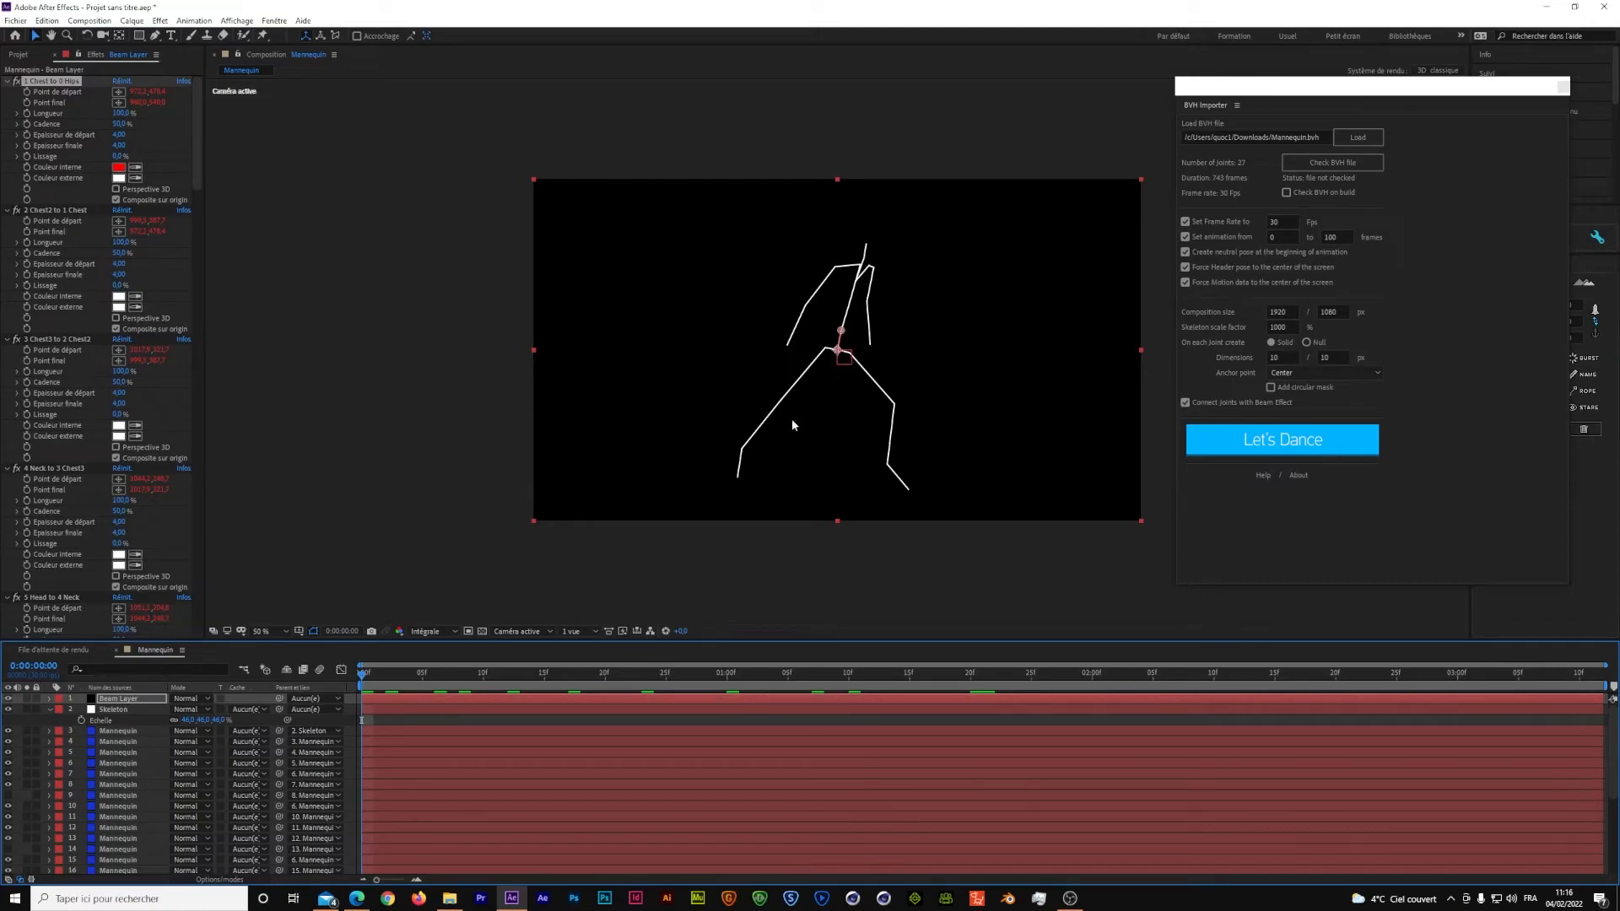
mouse_move(363, 673)
mouse_down()
mouse_move(560, 674)
mouse_move(434, 674)
mouse_move(367, 710)
mouse_move(587, 706)
mouse_move(360, 703)
mouse_up()
drag(371, 678, 657, 696)
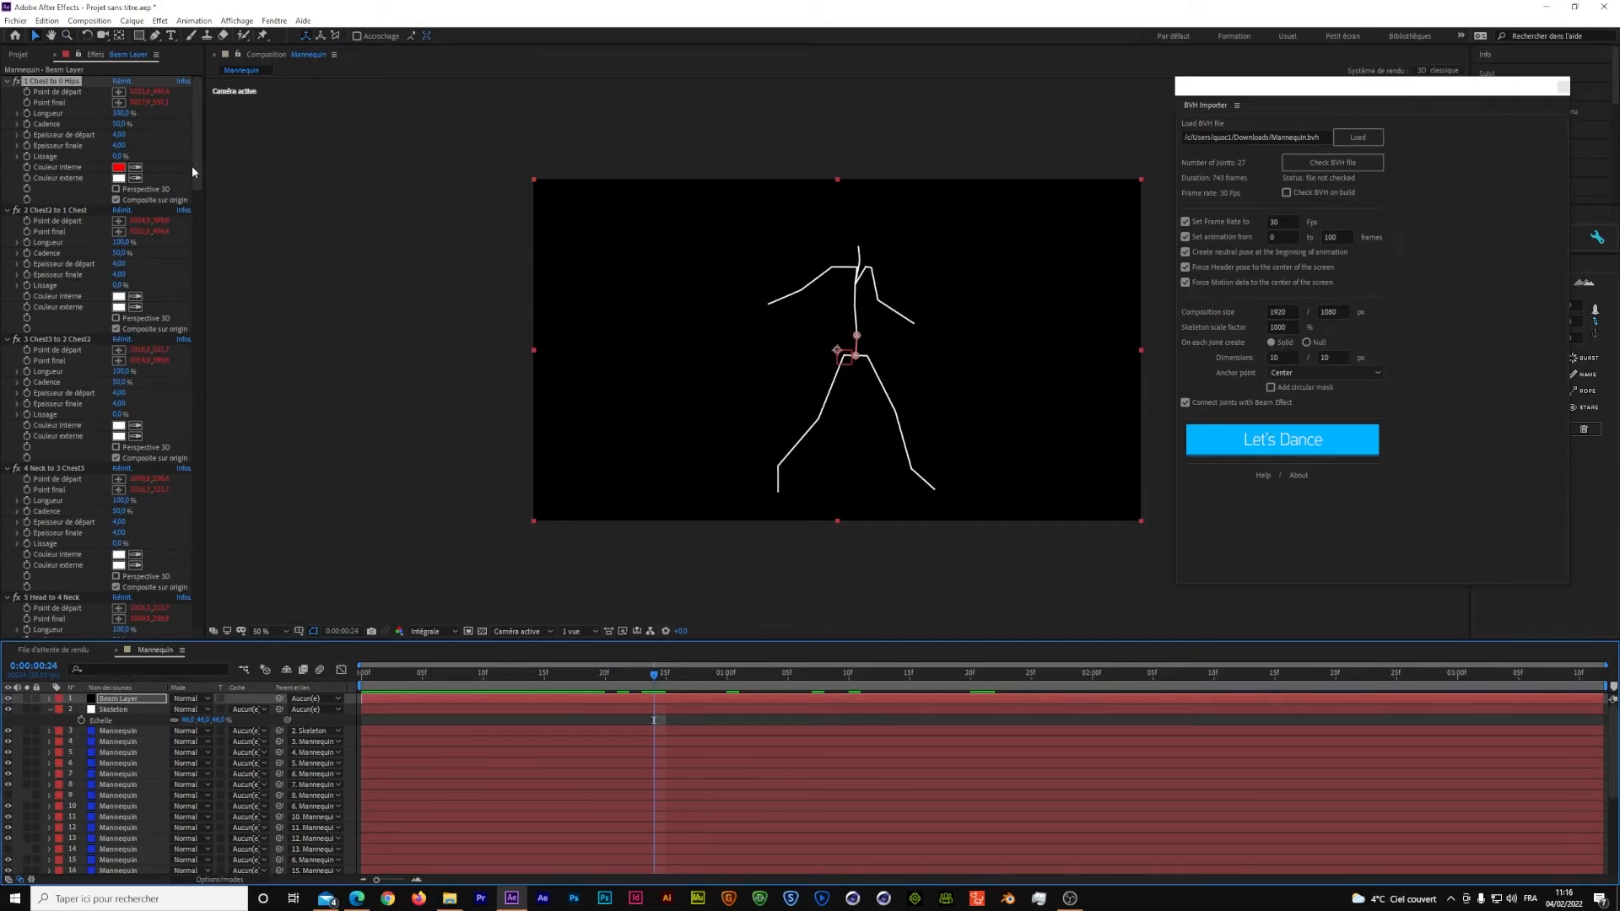
Set the inner color of the lower right leg beam, the one ending at 2 RightLowLeg, to teal green
drag(194, 163, 200, 638)
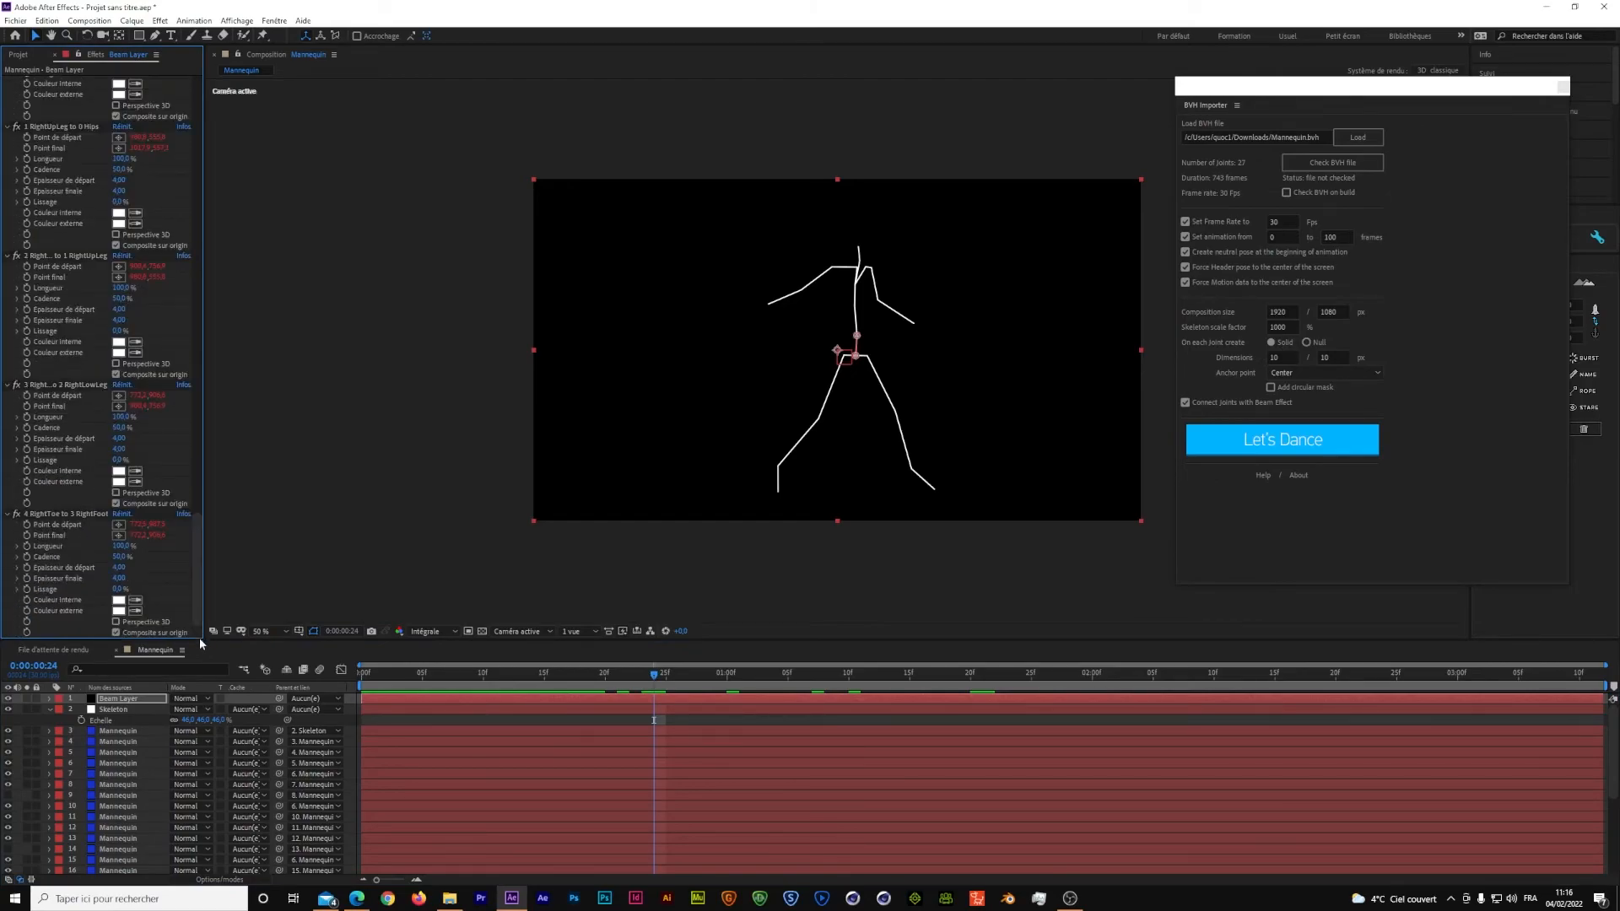
click(119, 472)
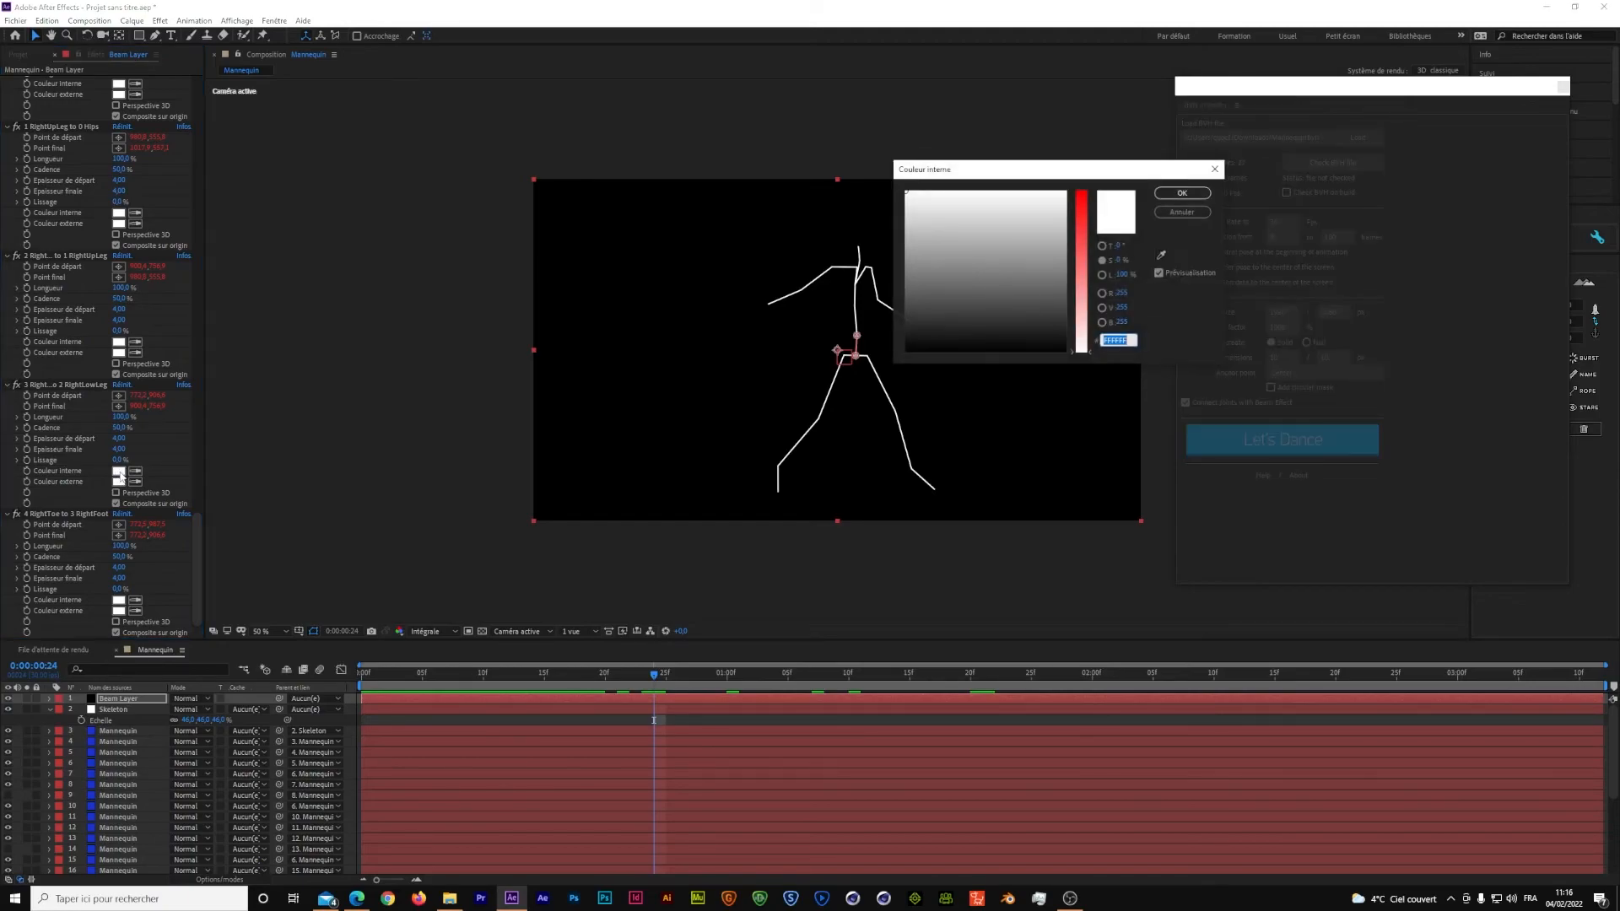
click(935, 287)
drag(958, 273, 983, 254)
drag(1081, 262, 1083, 188)
click(1182, 193)
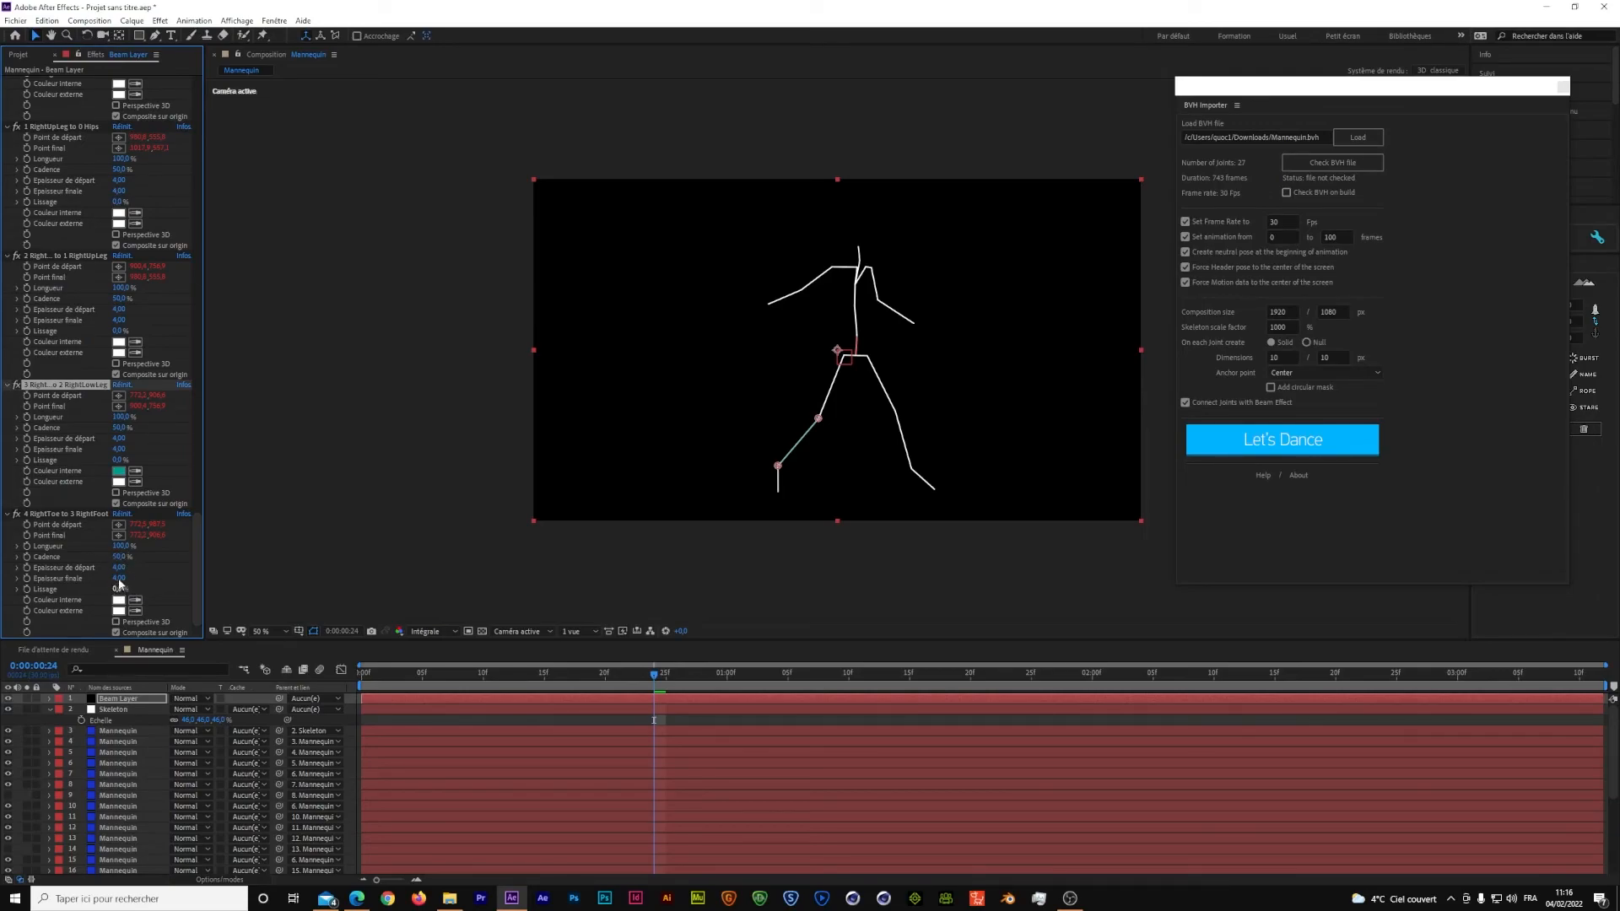
Try a much larger ending thickness on the RightToe to RightFoot beam, and set it back to 4
drag(119, 578, 509, 578)
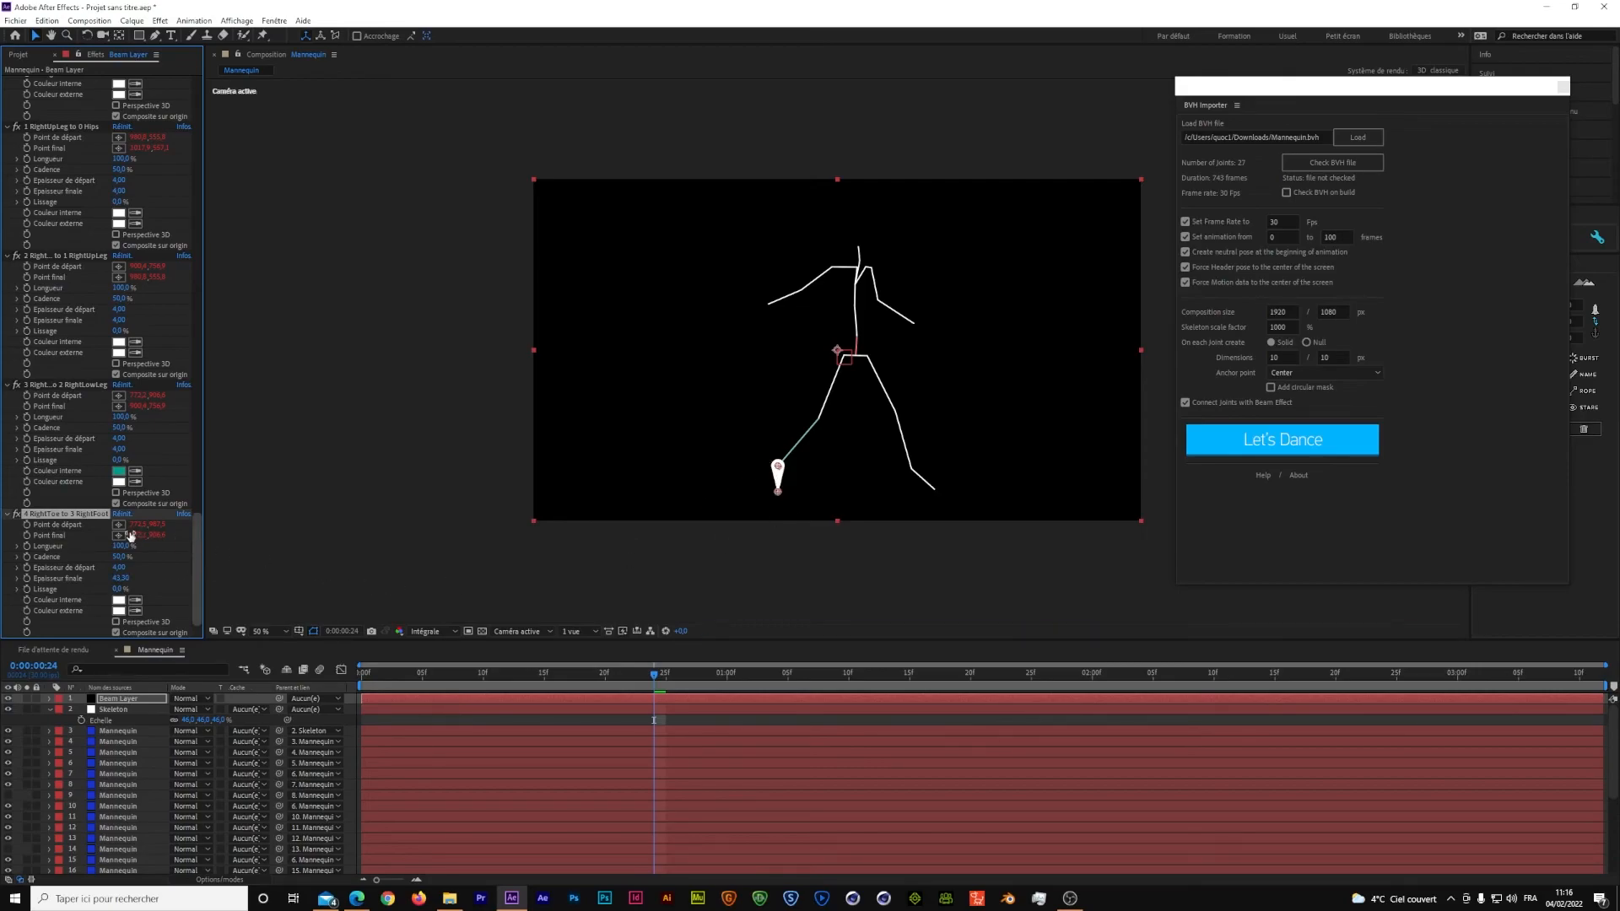
click(123, 579)
text(4)
key(Return)
Set the lower right leg beam's starting and ending thickness to 20, and match its outer color to its teal inner color
click(124, 449)
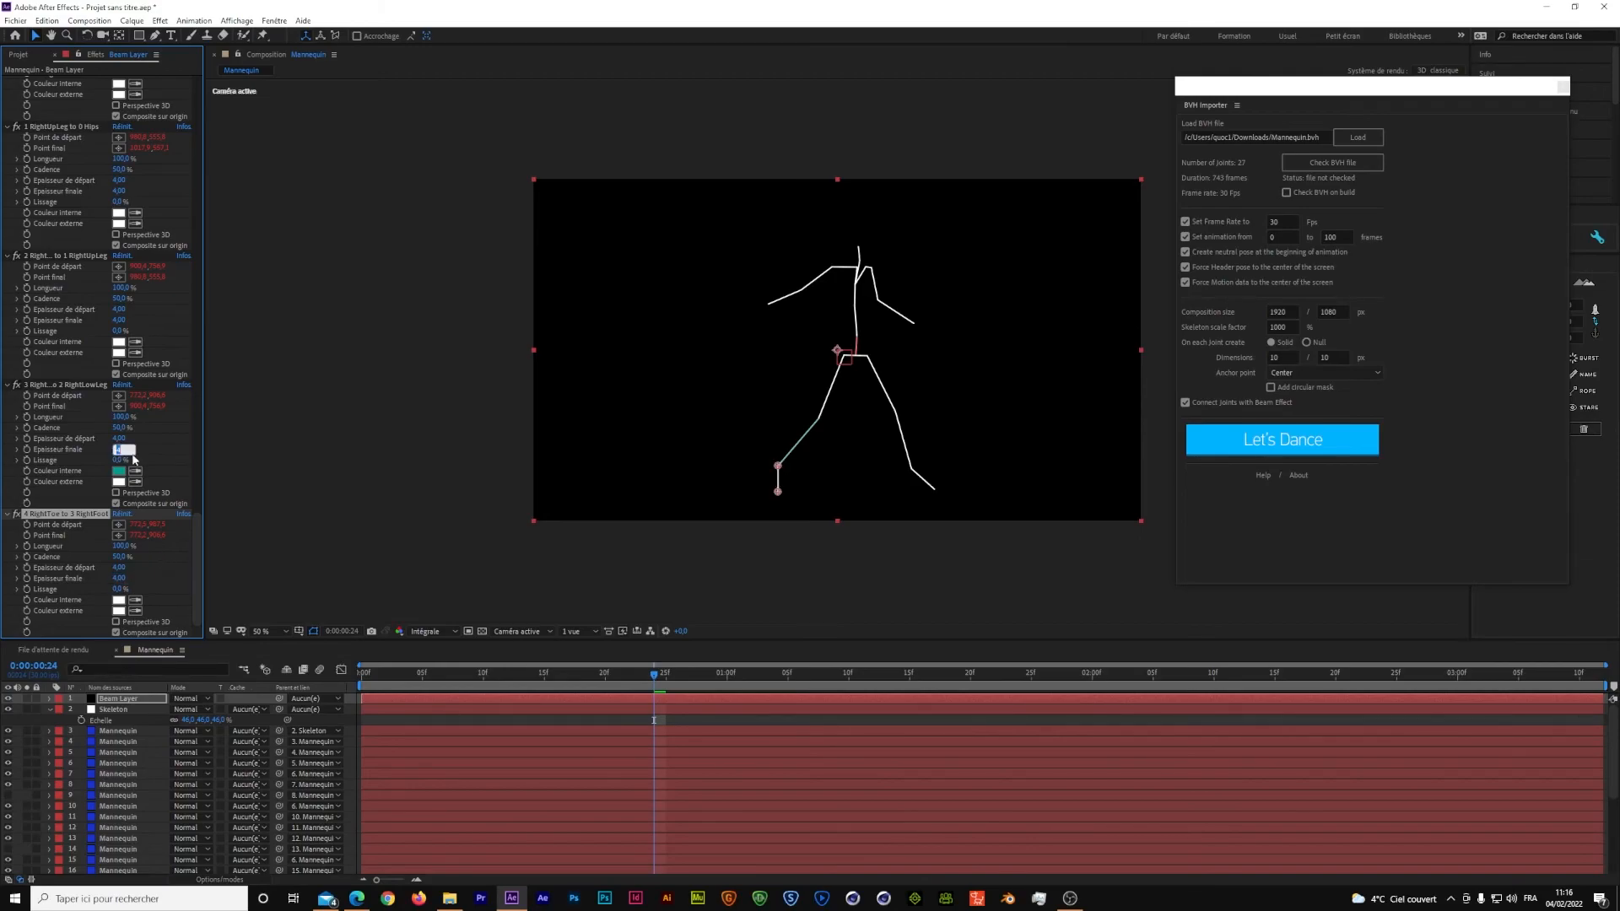
text(20)
key(Return)
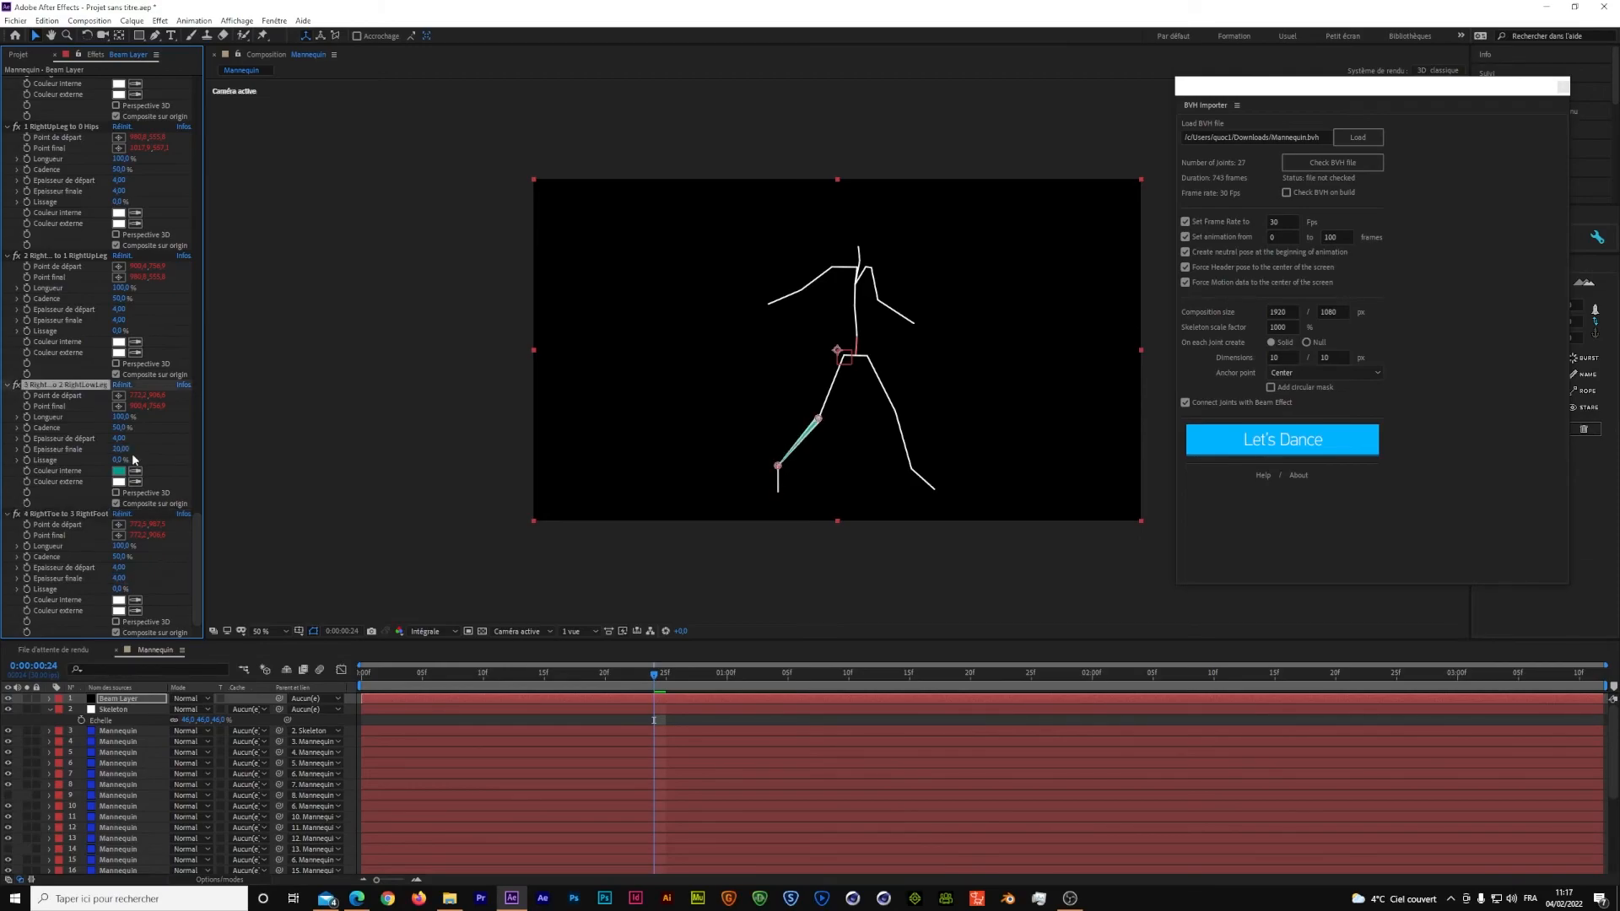
click(121, 439)
text(20)
key(Return)
click(136, 482)
click(120, 472)
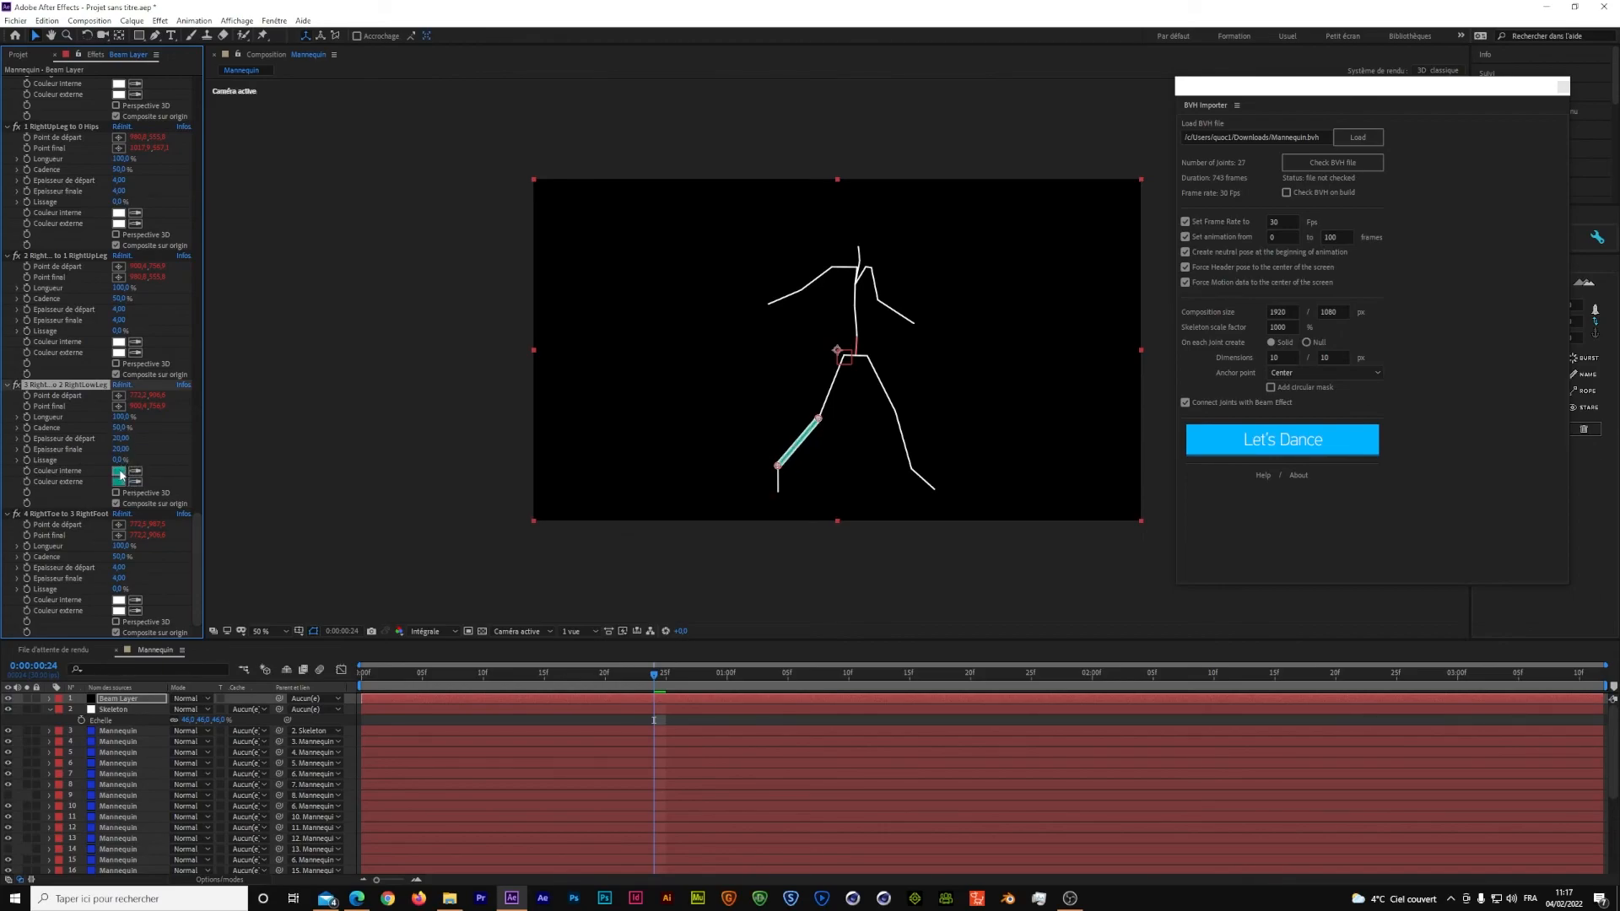